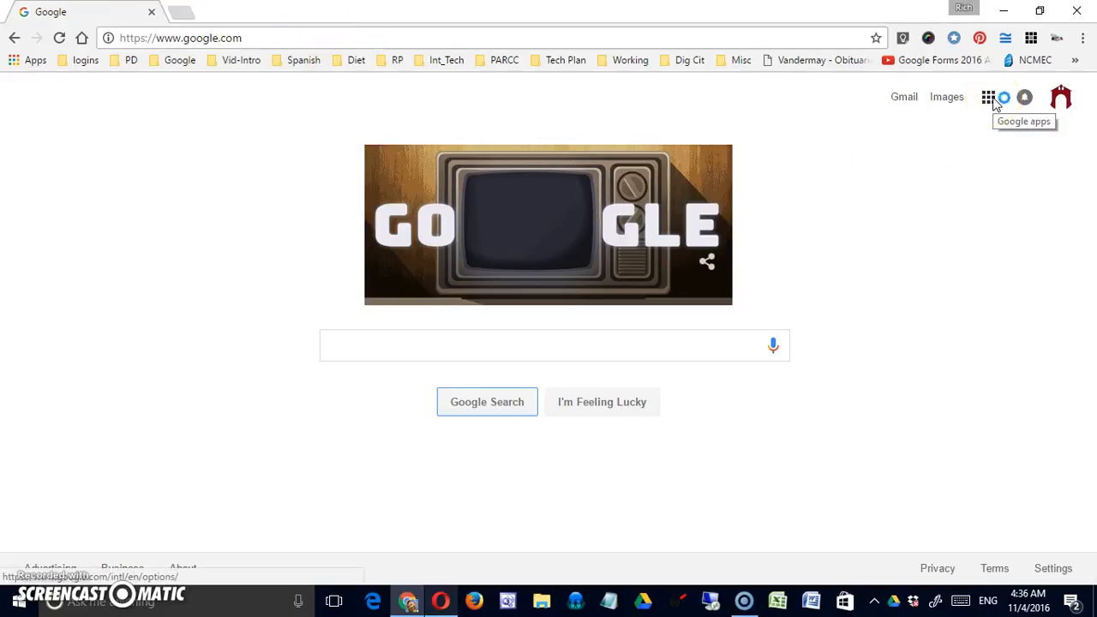
Go to sites.google.com to bring up the list of existing Google sites.
click(472, 36)
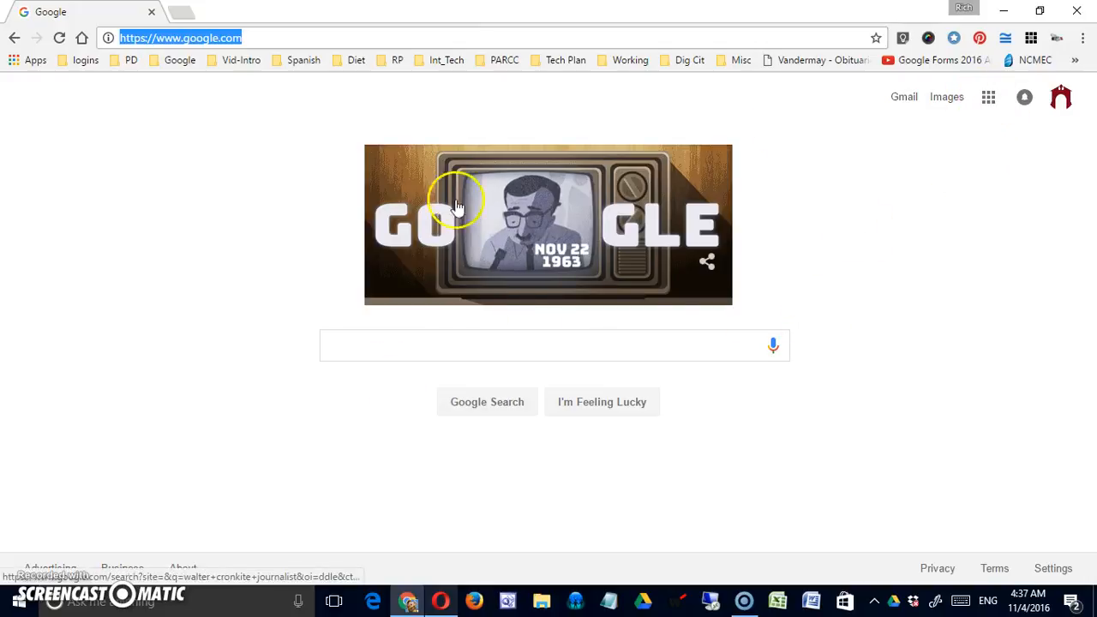
text(sites)
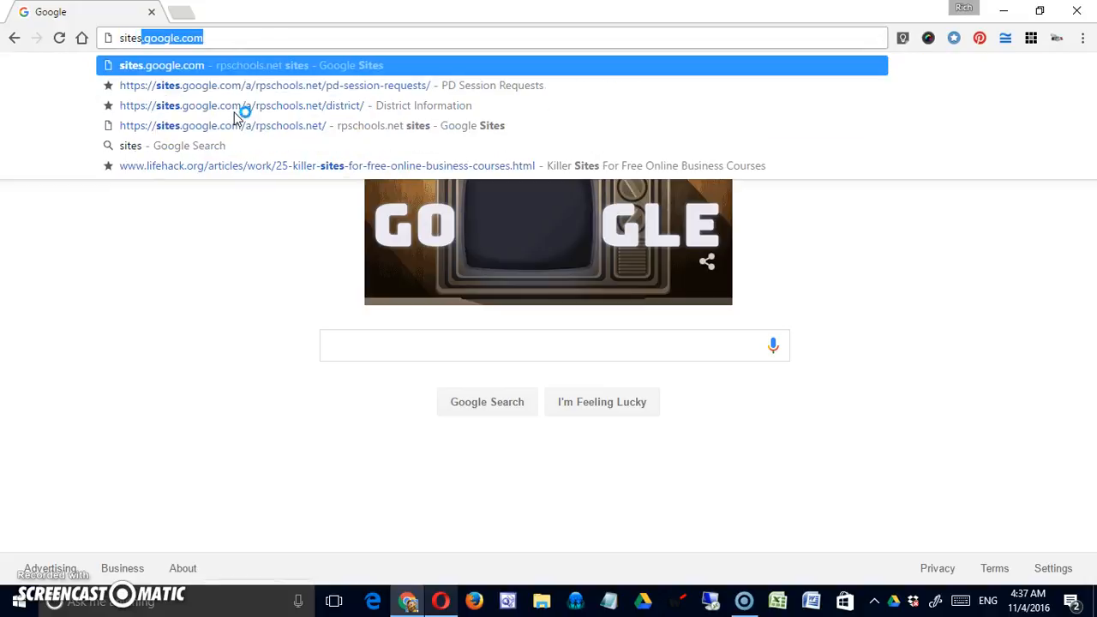
key(Return)
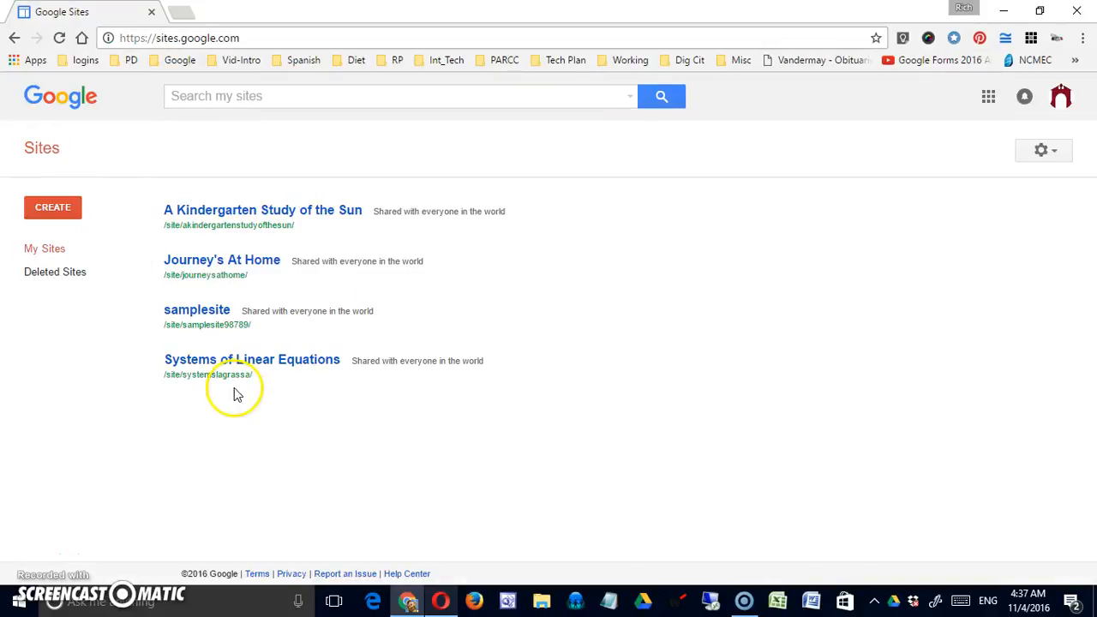
click(229, 360)
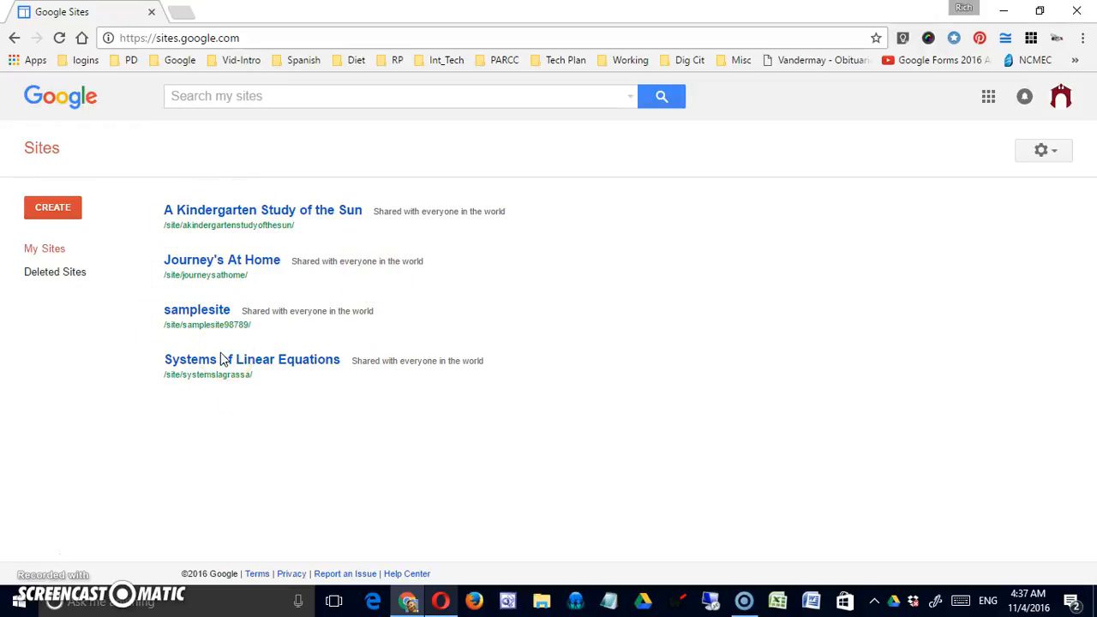
click(219, 359)
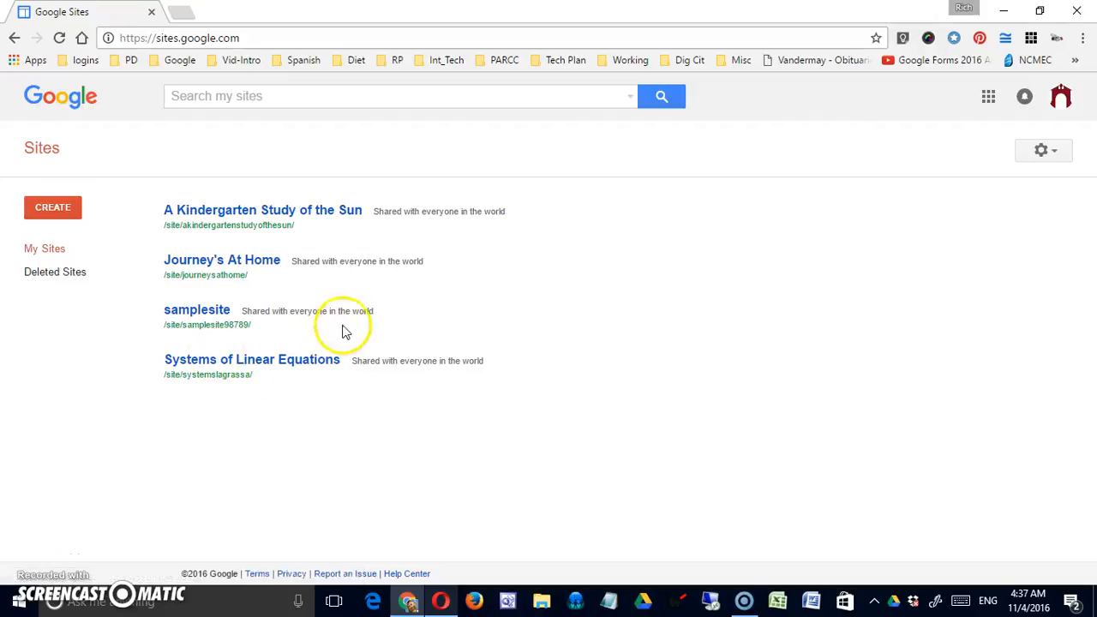
View the signed-in account's details, and look over the popular articles in Sites help before closing it.
click(1059, 96)
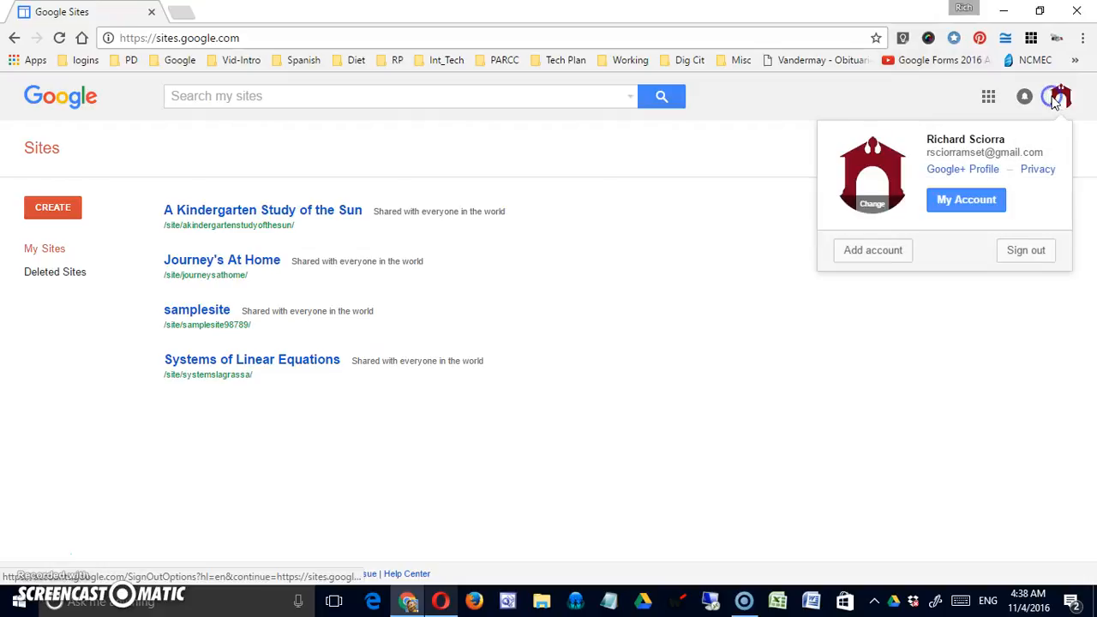
click(1055, 101)
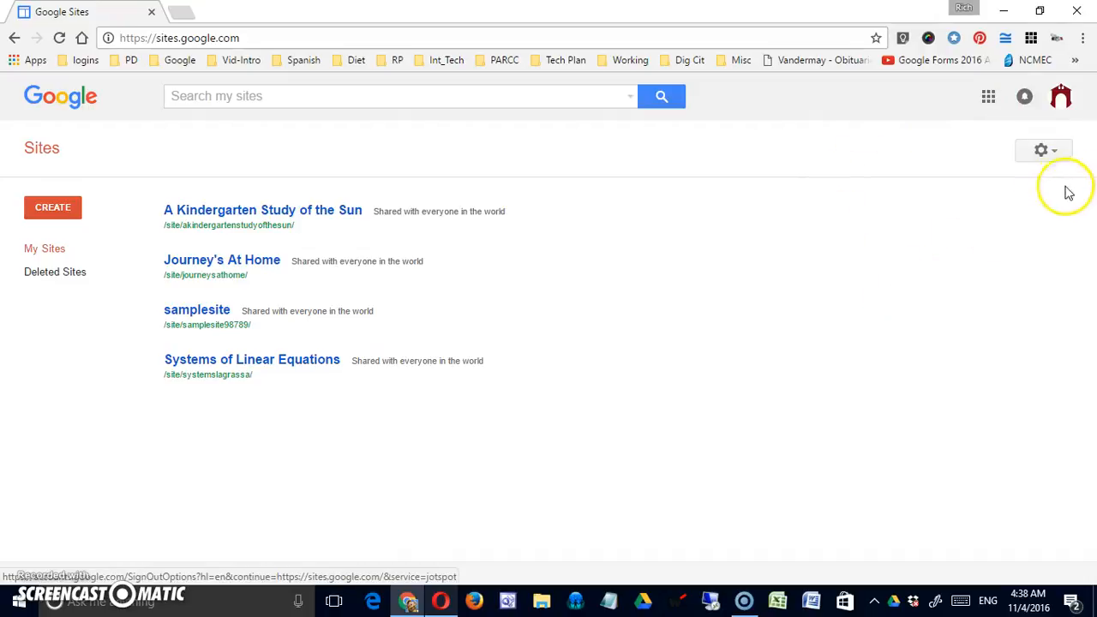
click(1061, 156)
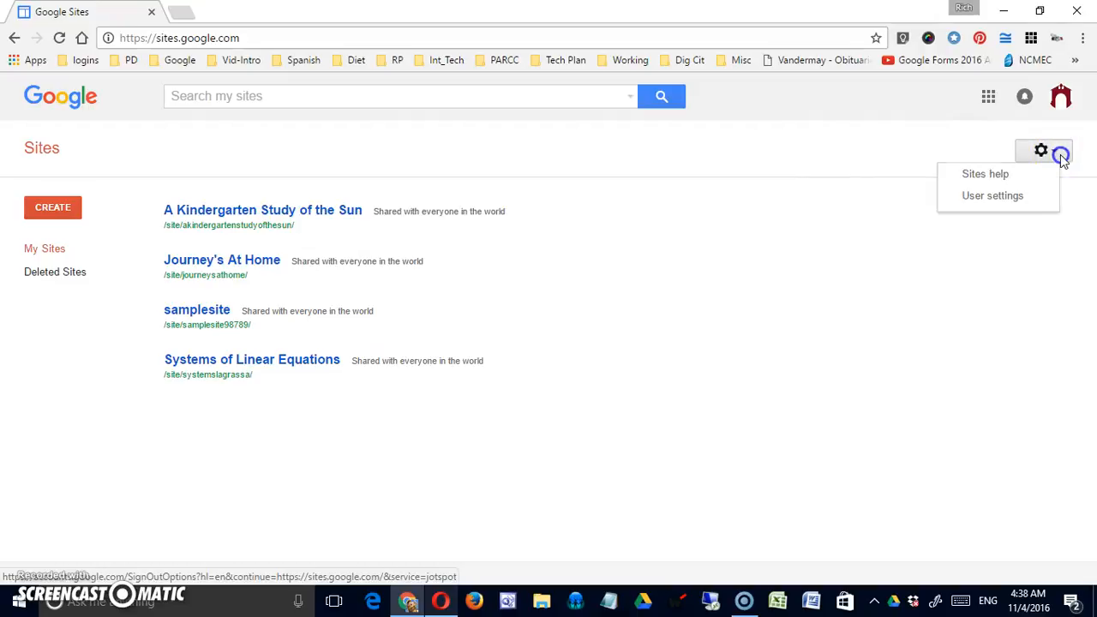
click(994, 176)
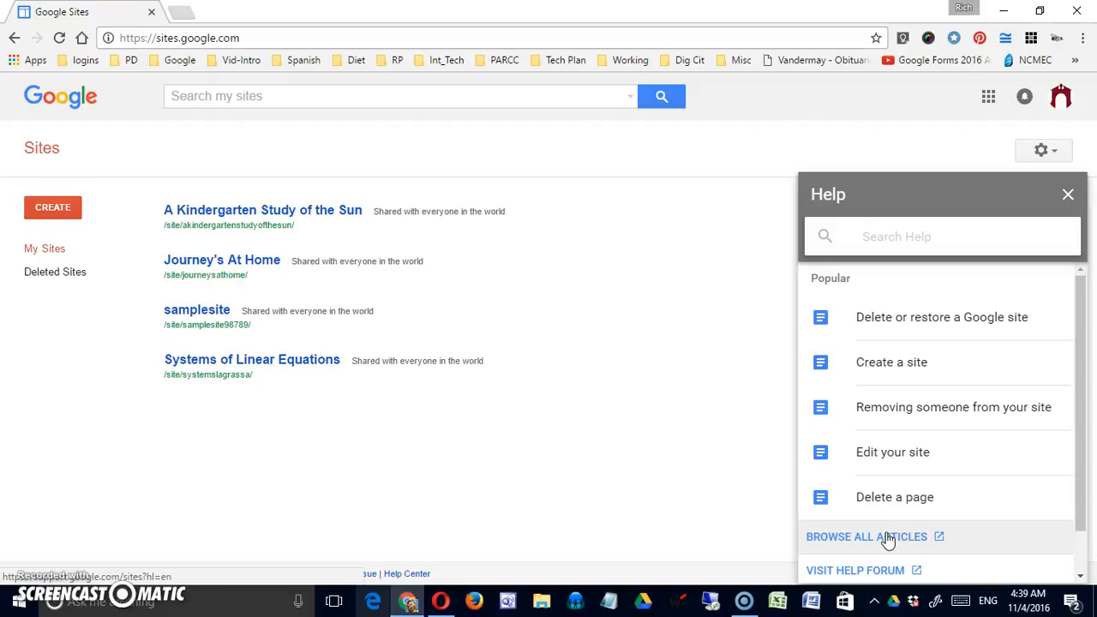
click(885, 577)
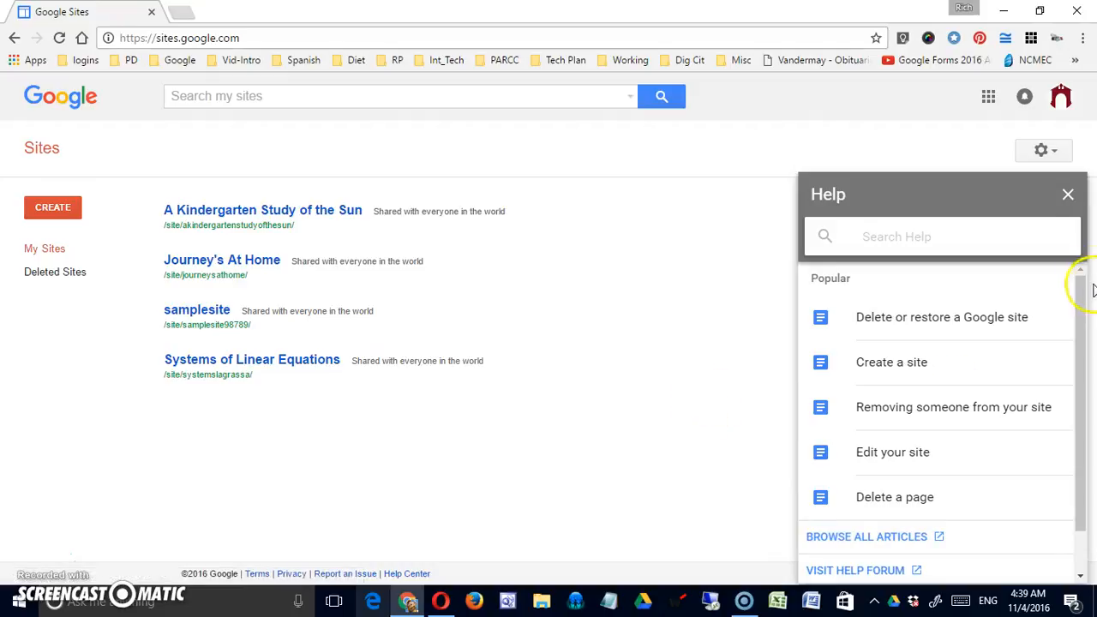
click(1067, 196)
Turn off email notifications for own changes in the Sites user settings and save the settings.
click(1056, 150)
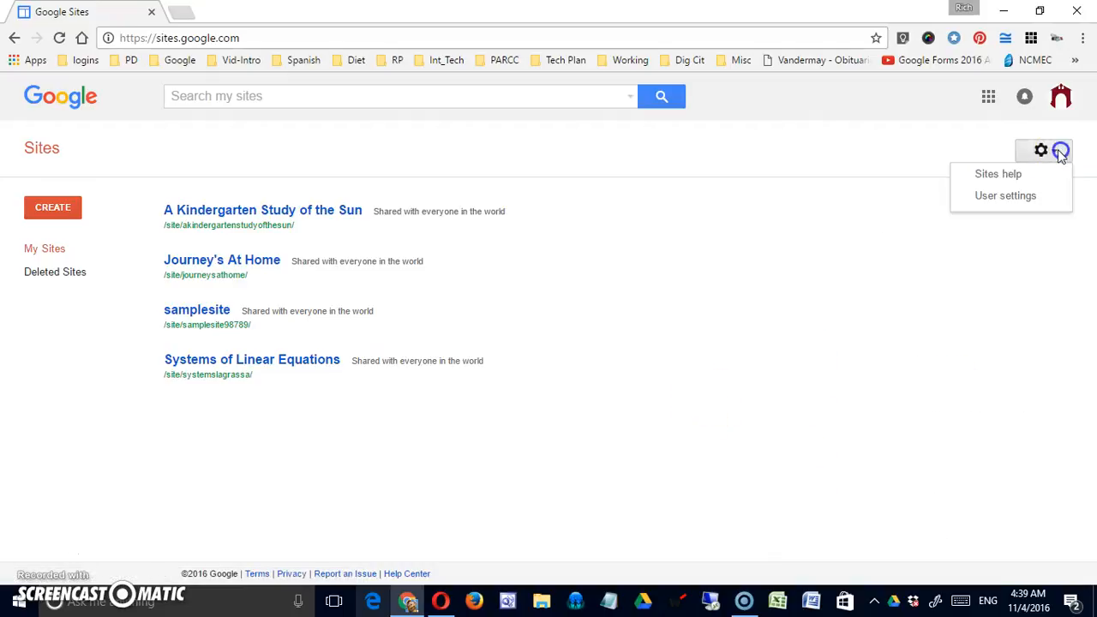
click(1035, 199)
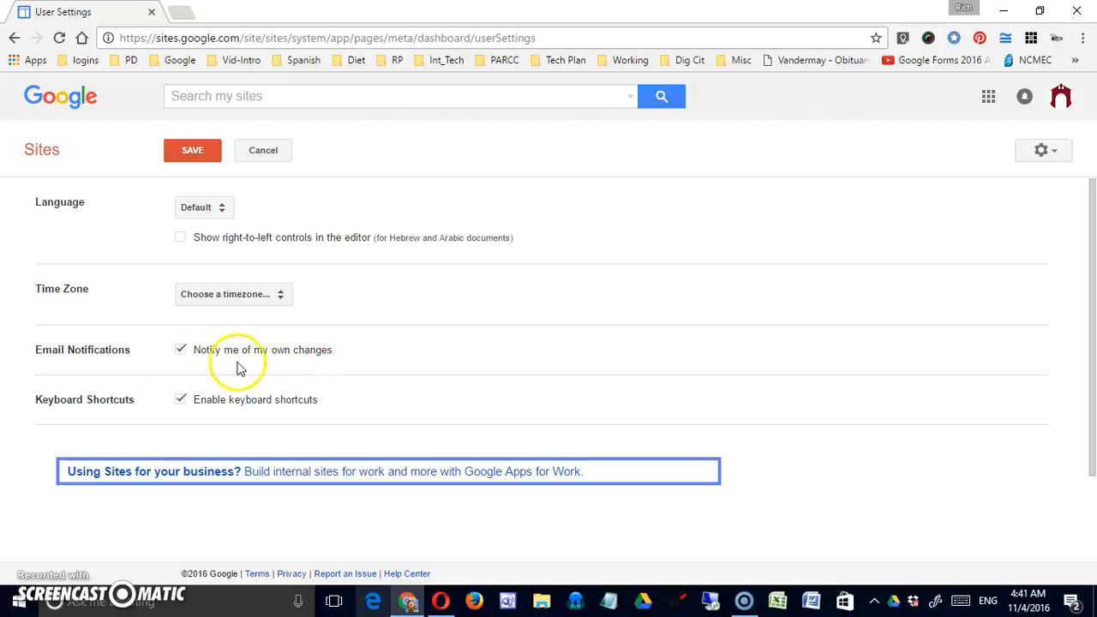
click(180, 349)
click(182, 401)
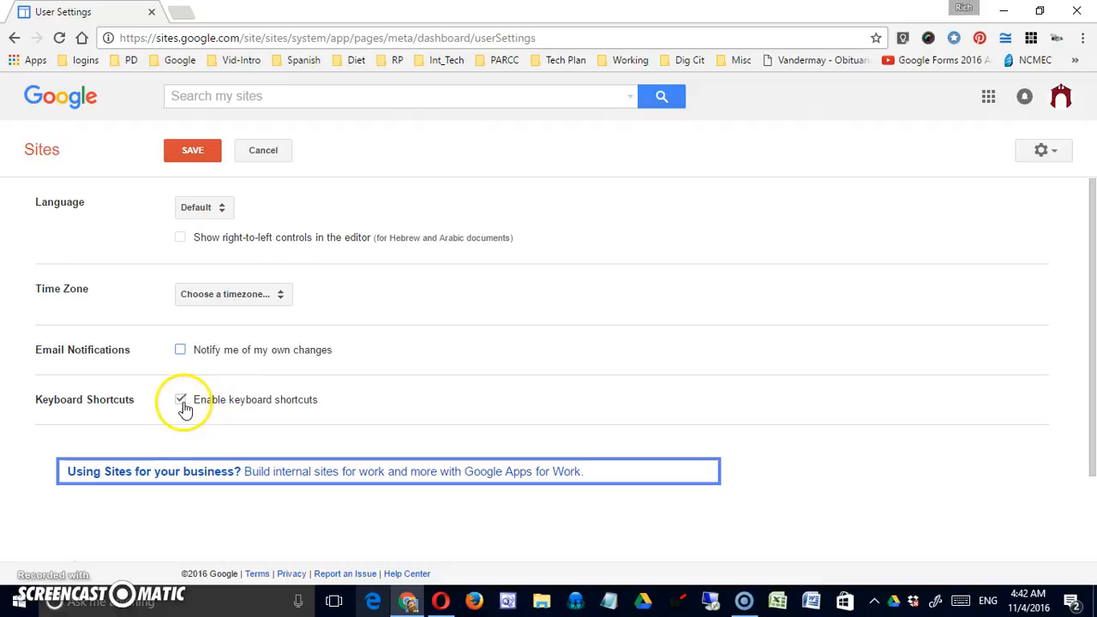
click(216, 154)
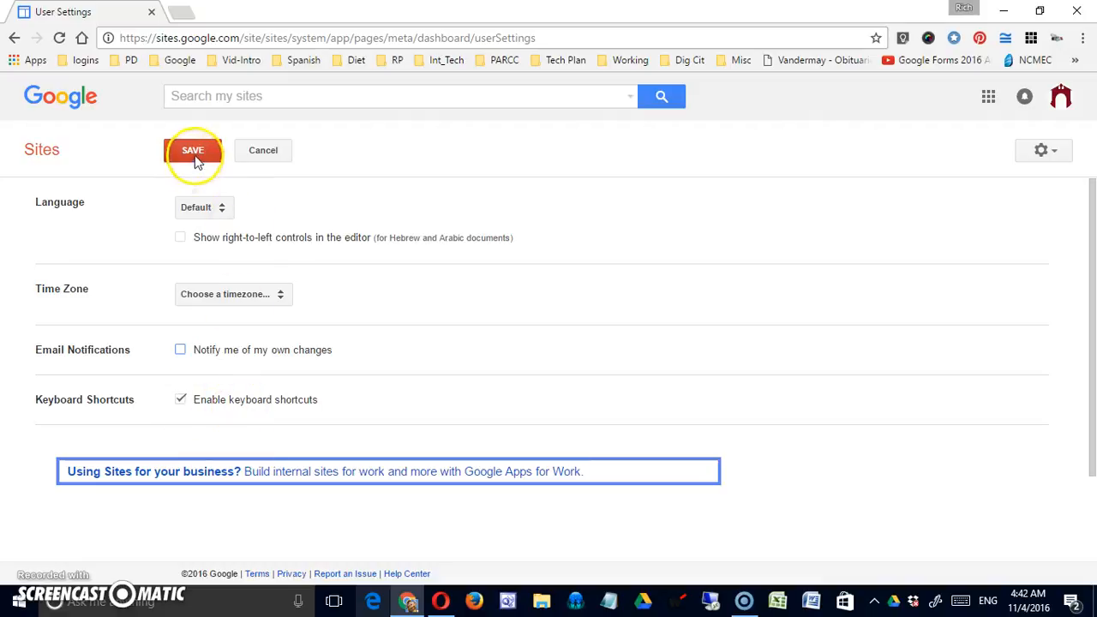
click(482, 338)
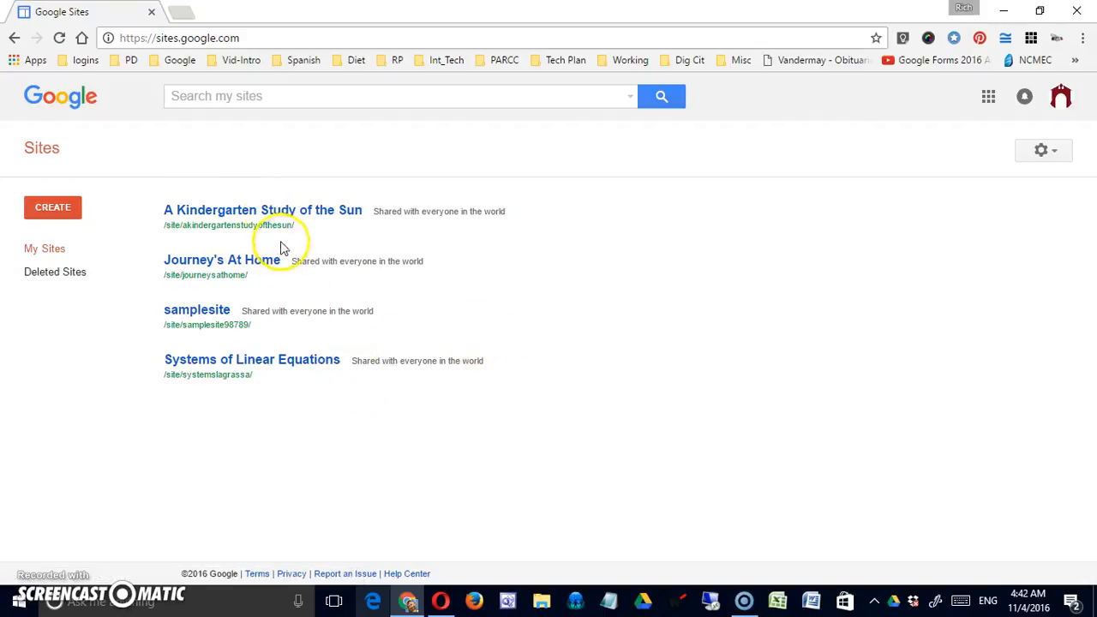
Check the list of deleted sites and start creating a new site.
click(316, 317)
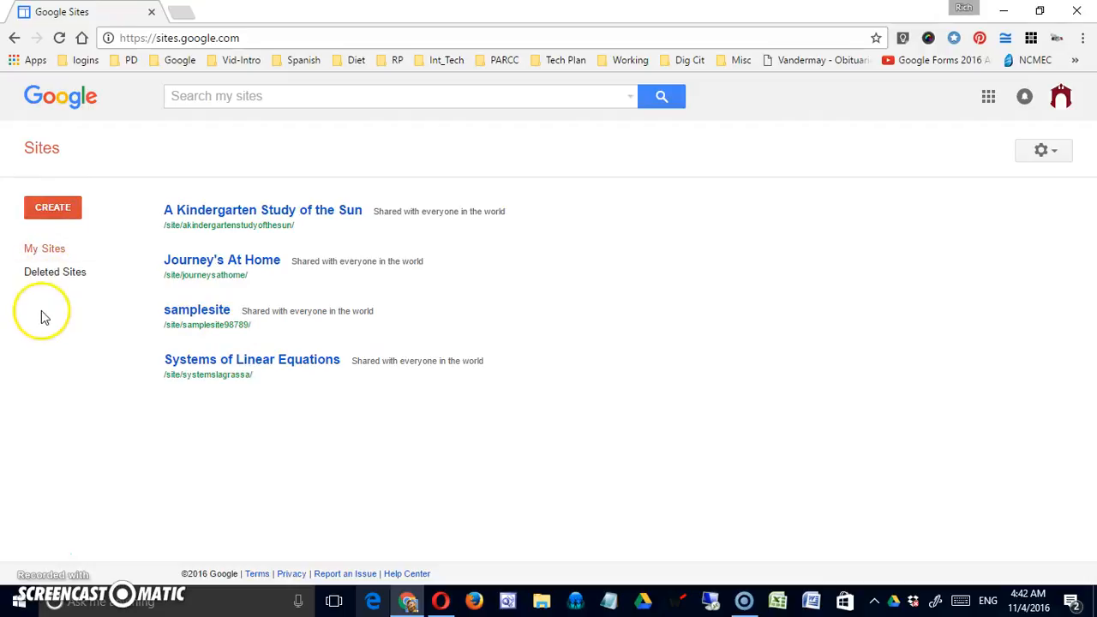
click(37, 248)
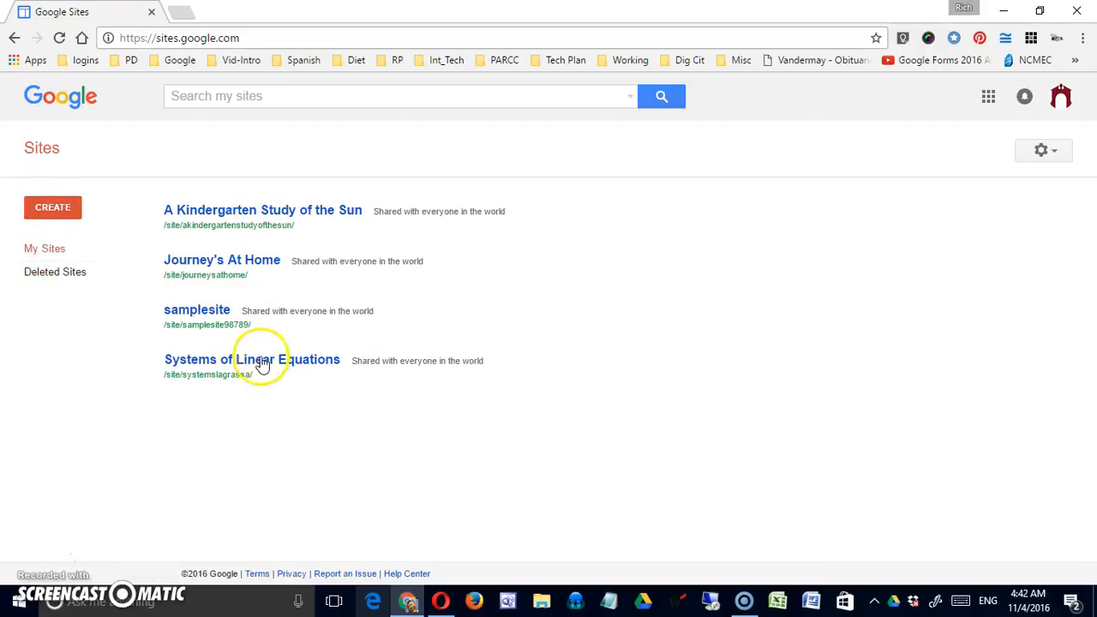
click(65, 274)
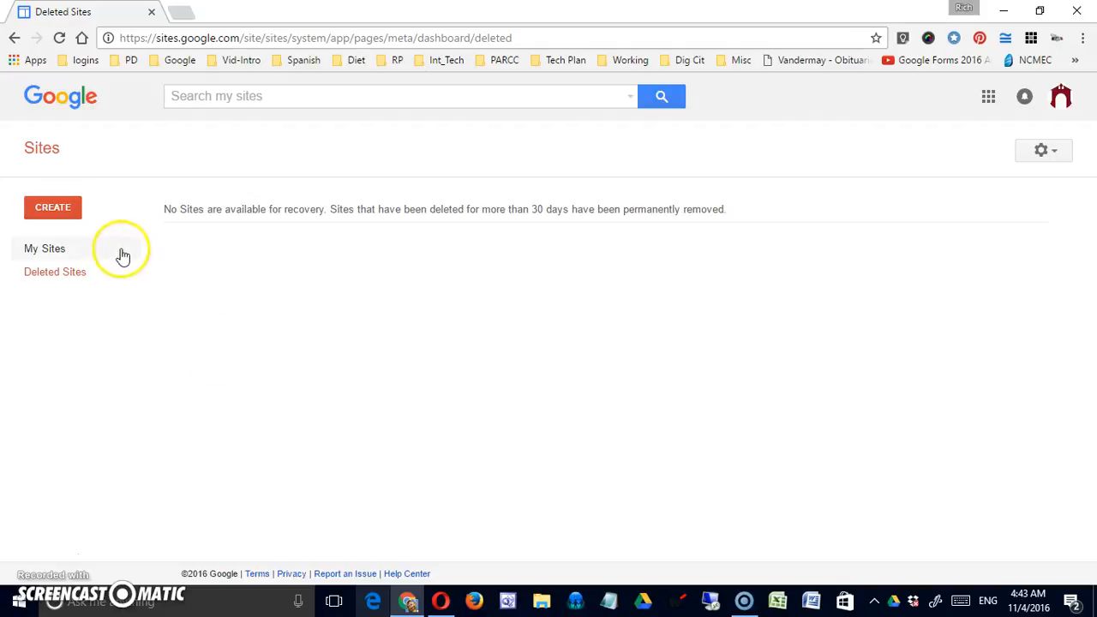
click(57, 251)
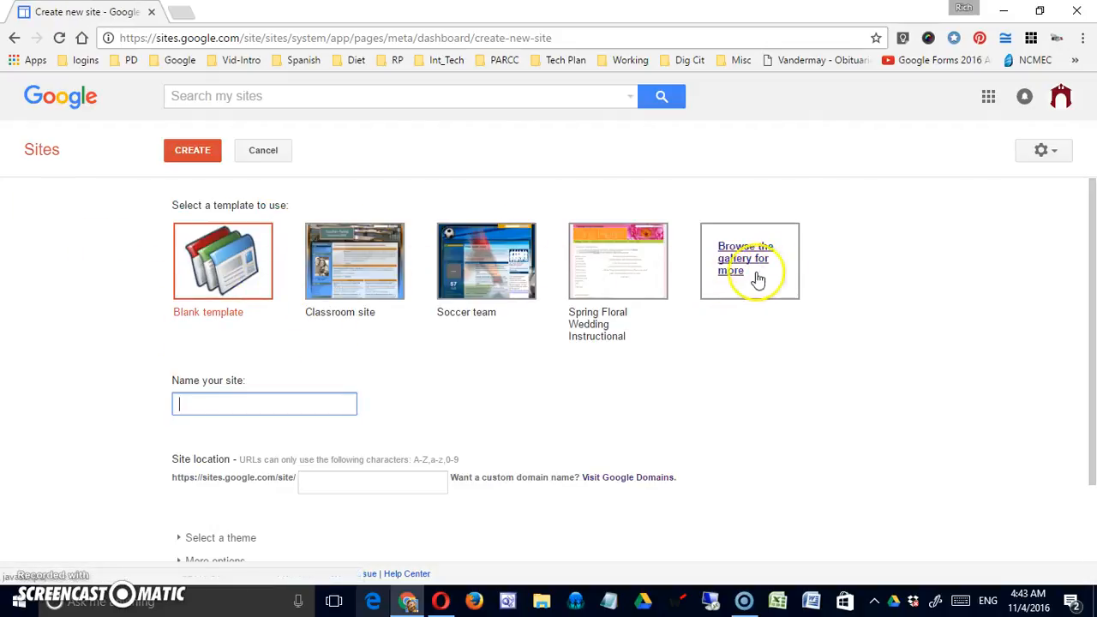
Try out the Blank template, Classroom site and Soccer team templates for the new site.
click(218, 273)
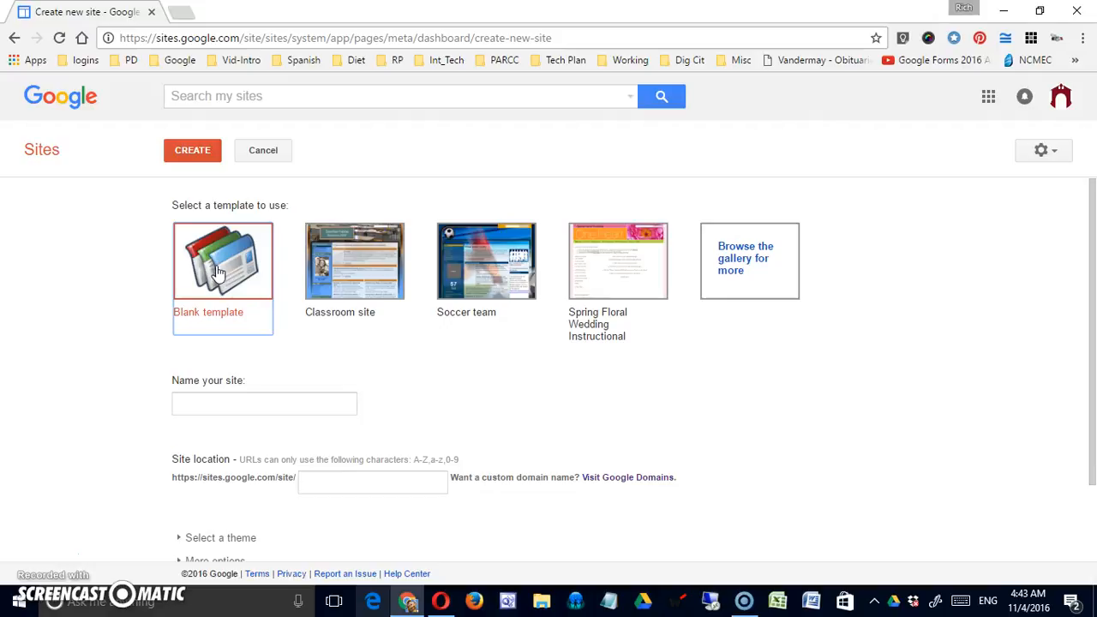
click(382, 265)
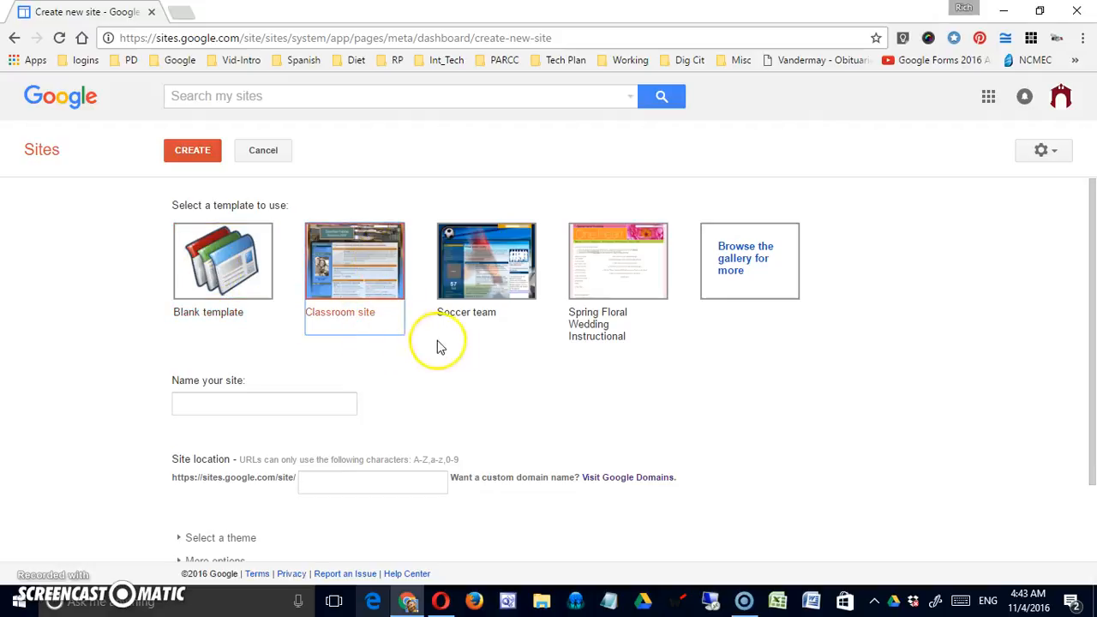
click(485, 290)
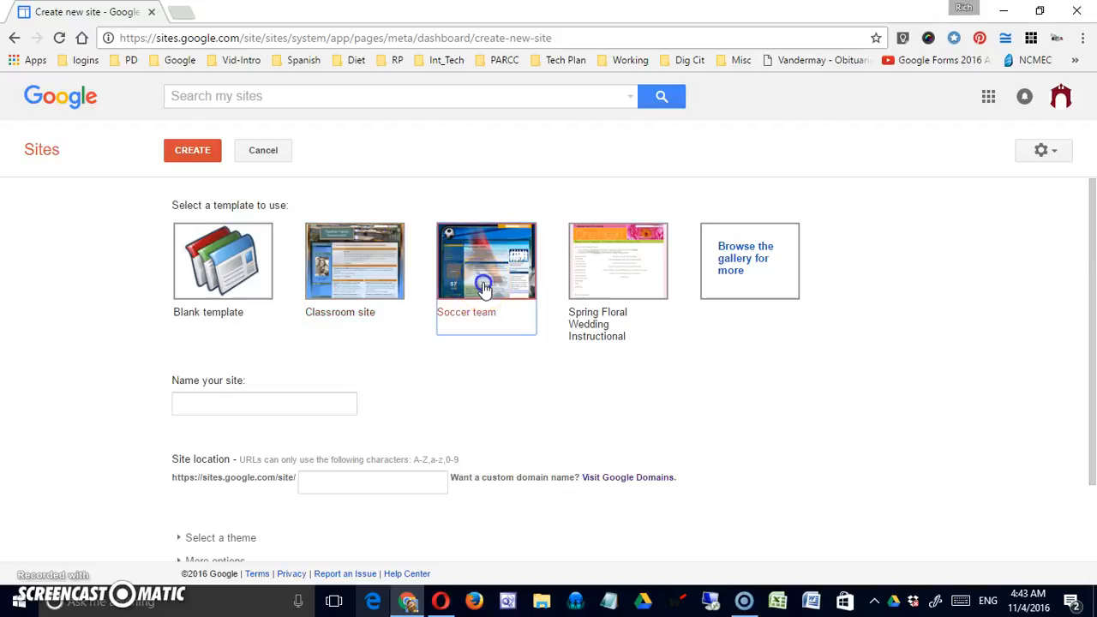
Browse the site template gallery's Featured, Business collaboration and Activities & events categories.
click(741, 259)
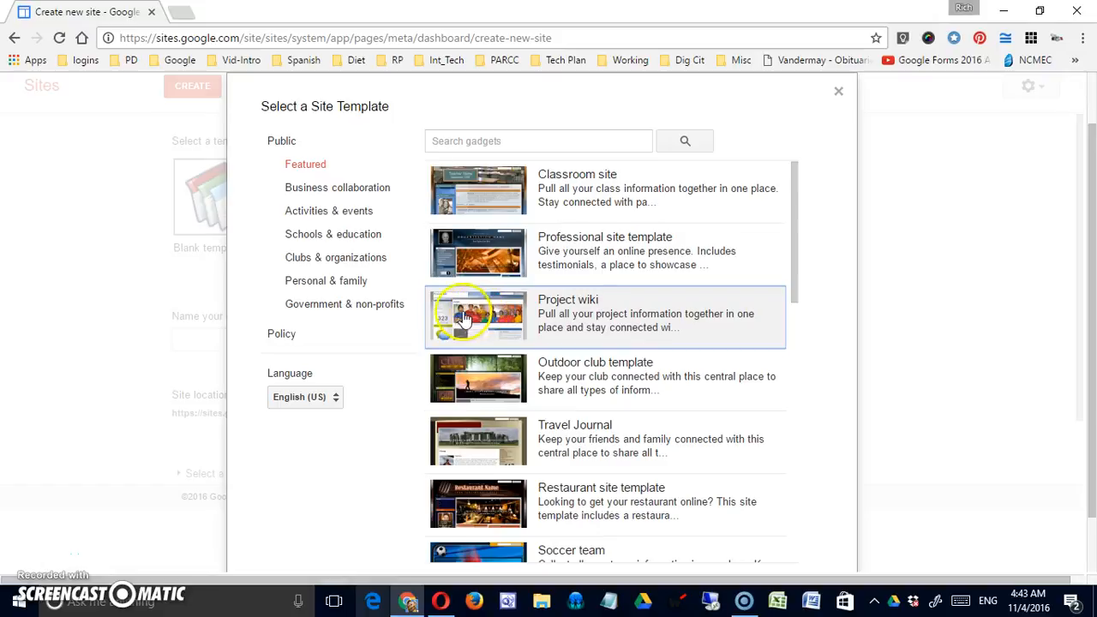
mouse_move(796, 265)
mouse_down()
mouse_move(803, 512)
mouse_move(796, 272)
mouse_up()
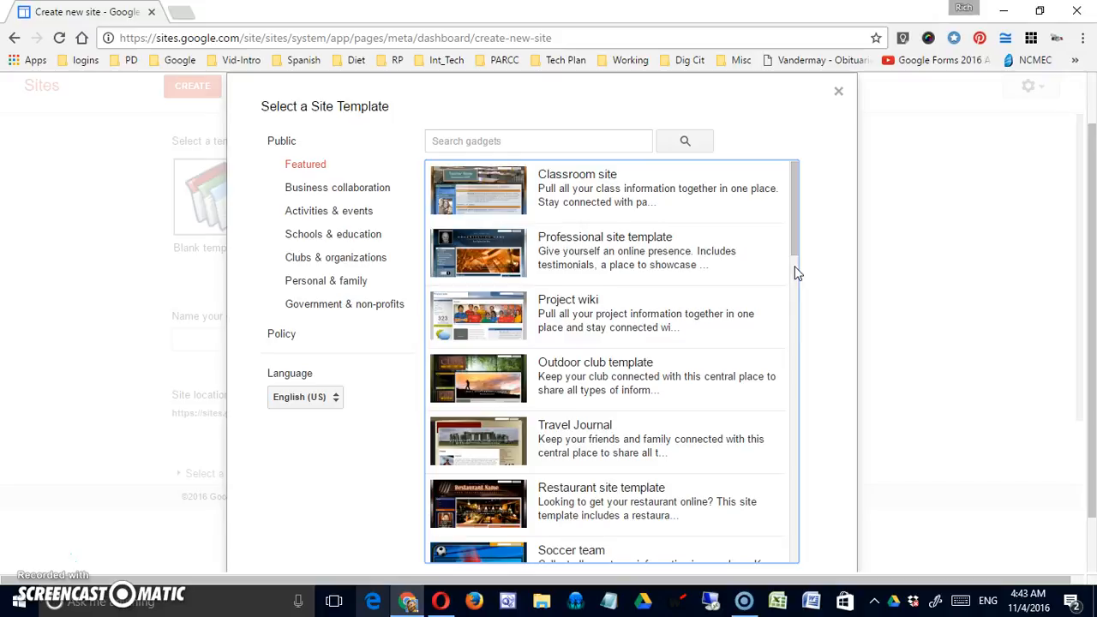
click(305, 166)
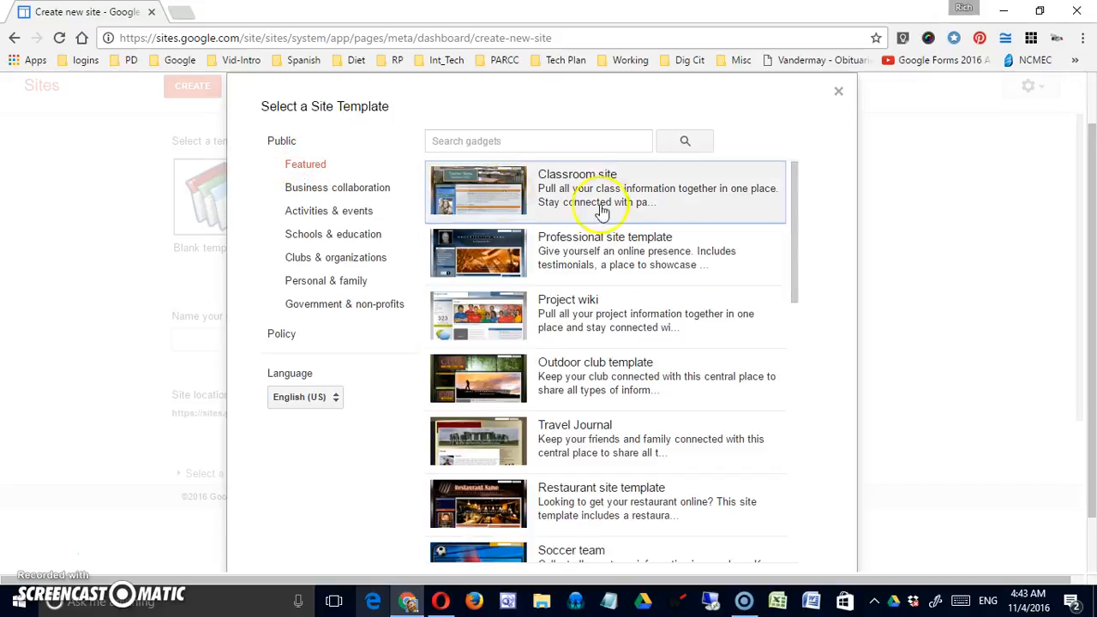
mouse_move(803, 252)
mouse_down()
mouse_move(789, 264)
mouse_move(800, 489)
mouse_move(798, 268)
mouse_up()
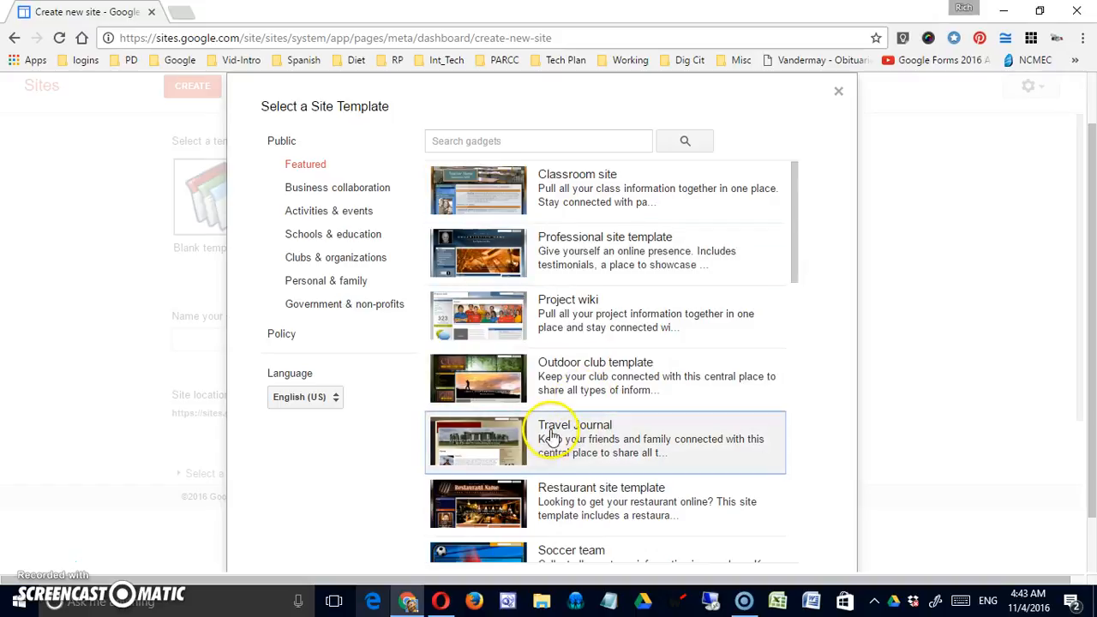
click(358, 191)
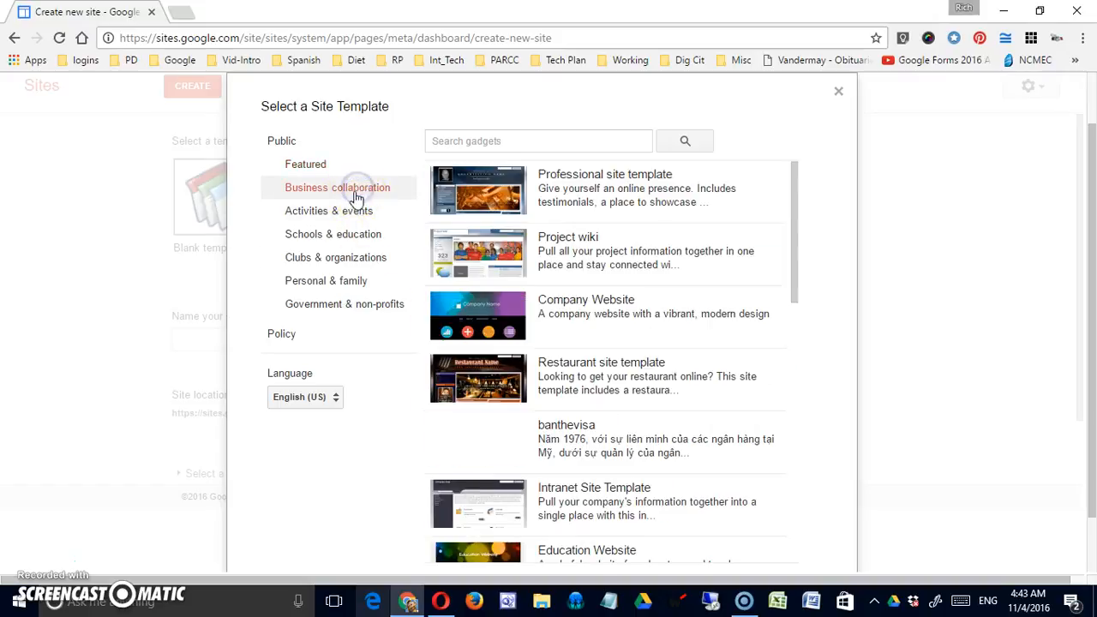
click(354, 211)
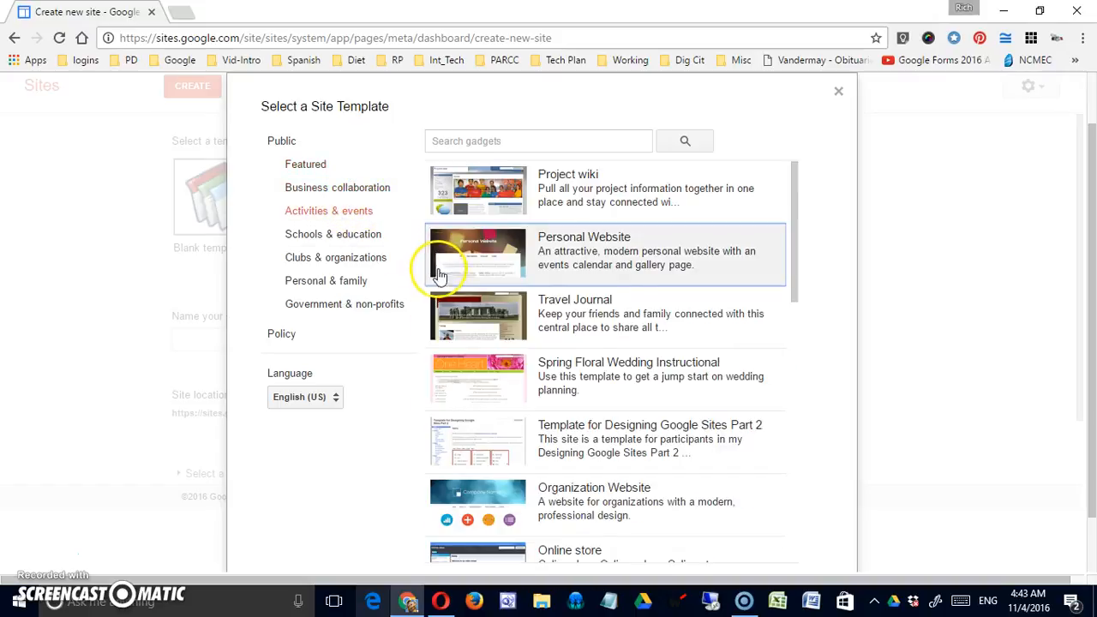
Preview the Classroom Website template in the Schools & education category and close the gallery without choosing it.
click(373, 240)
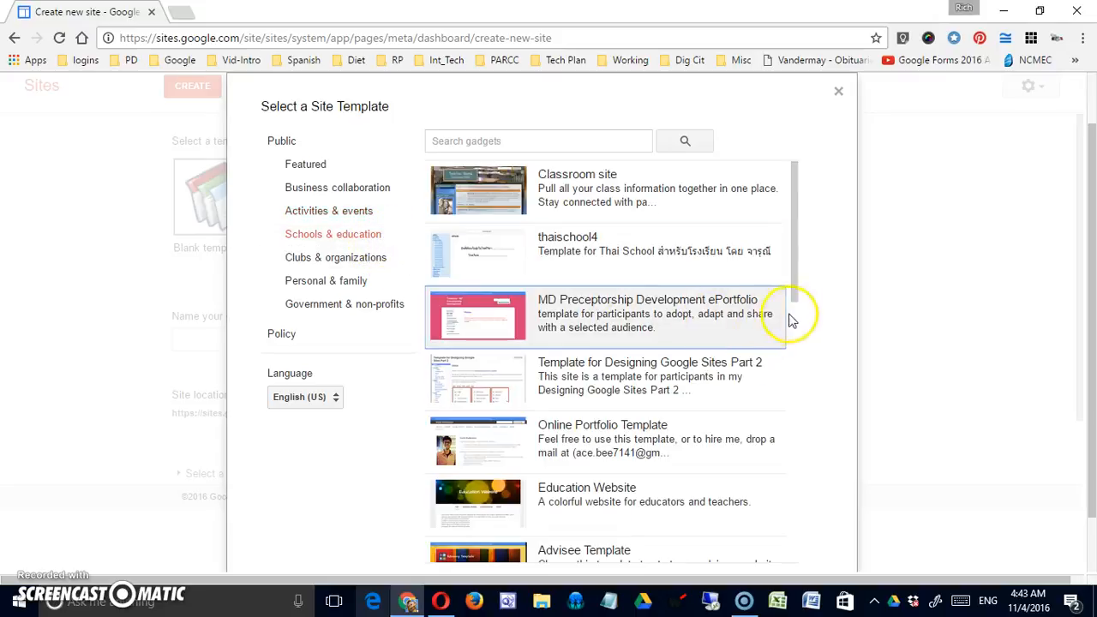
drag(798, 291, 808, 514)
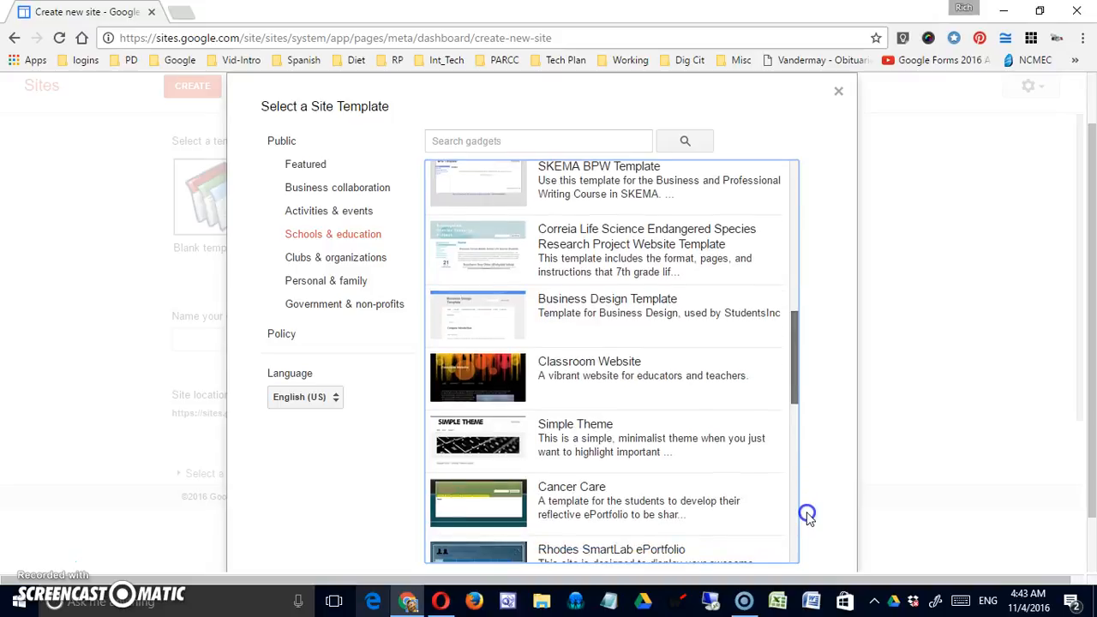
click(518, 381)
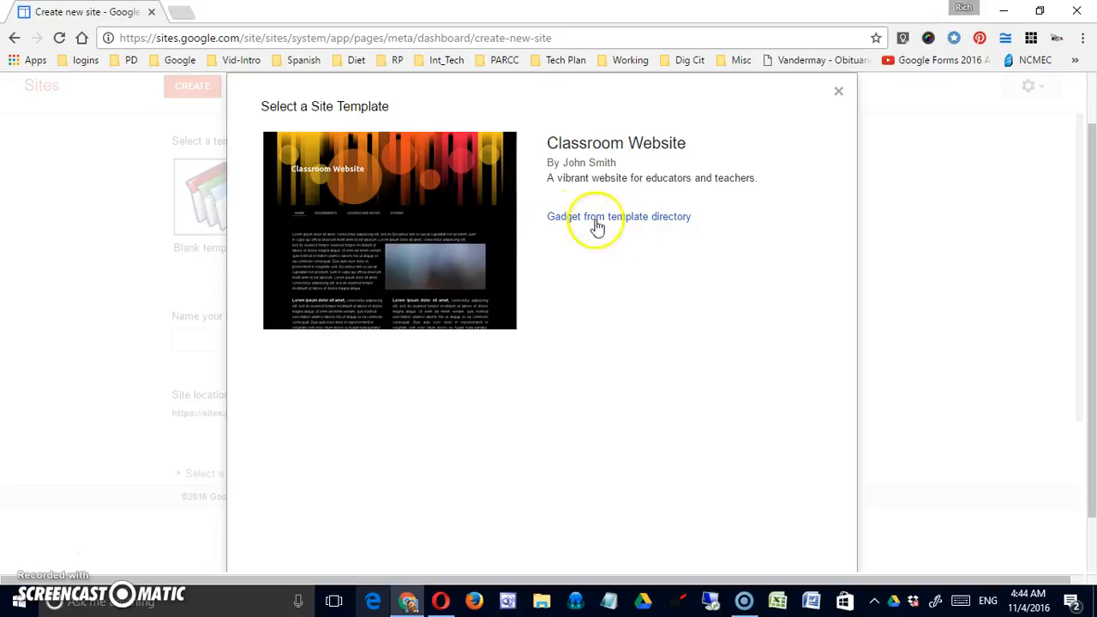
click(839, 92)
Choose the Blank template and name the new site "Tools Sample Site".
click(224, 264)
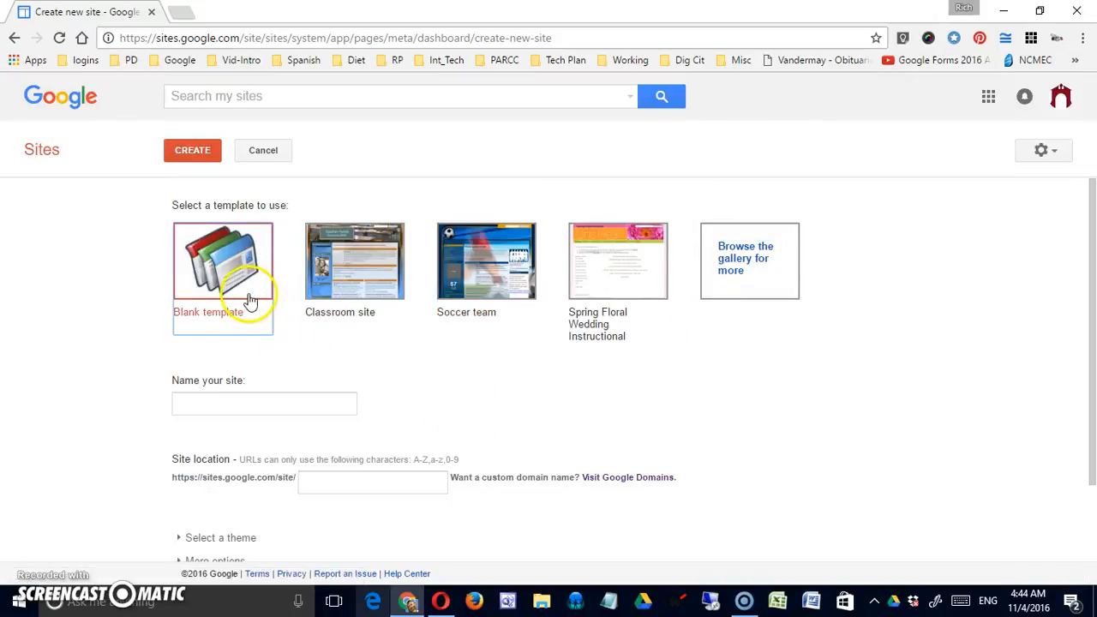
click(279, 404)
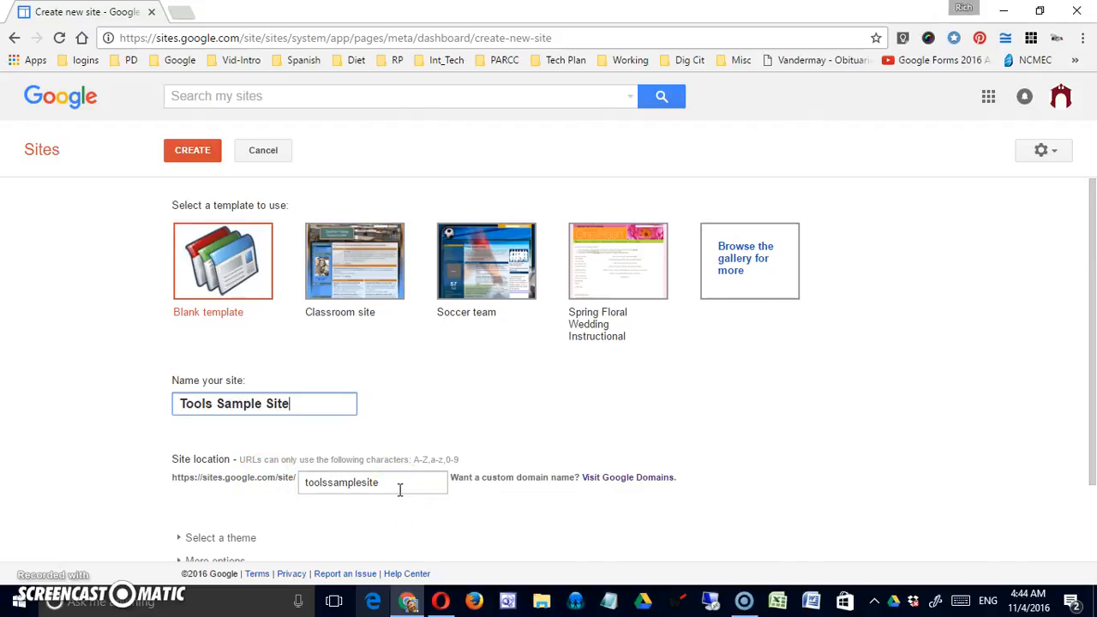
scroll(399, 489, down, 1)
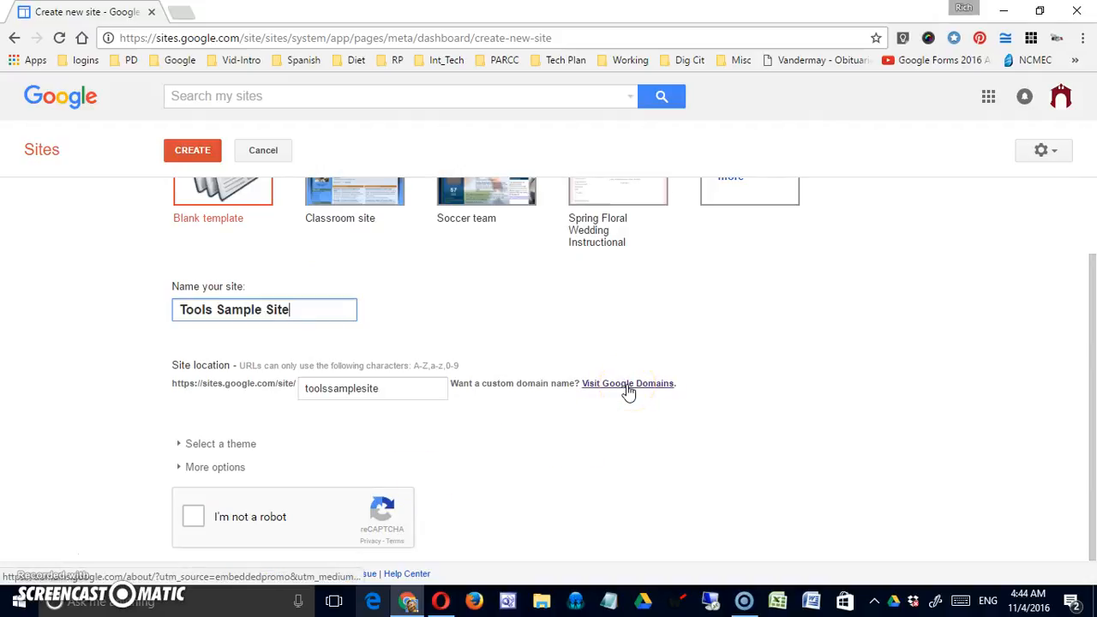
click(559, 396)
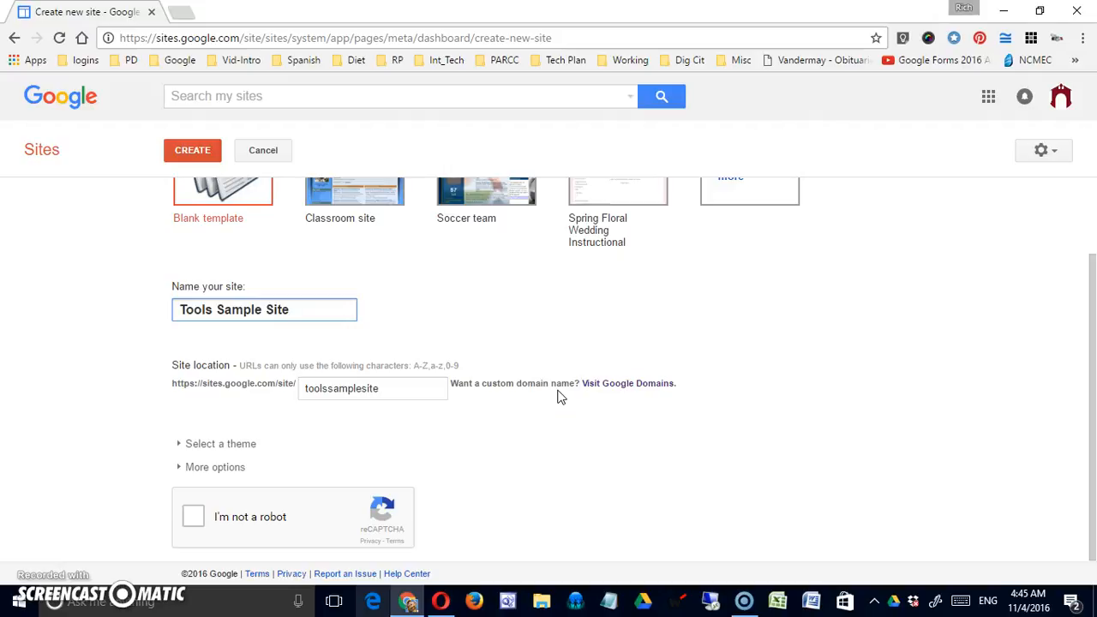
Open the Google Domains page in a separate tab, look over its domain offers, and close it.
right_click(643, 386)
click(710, 400)
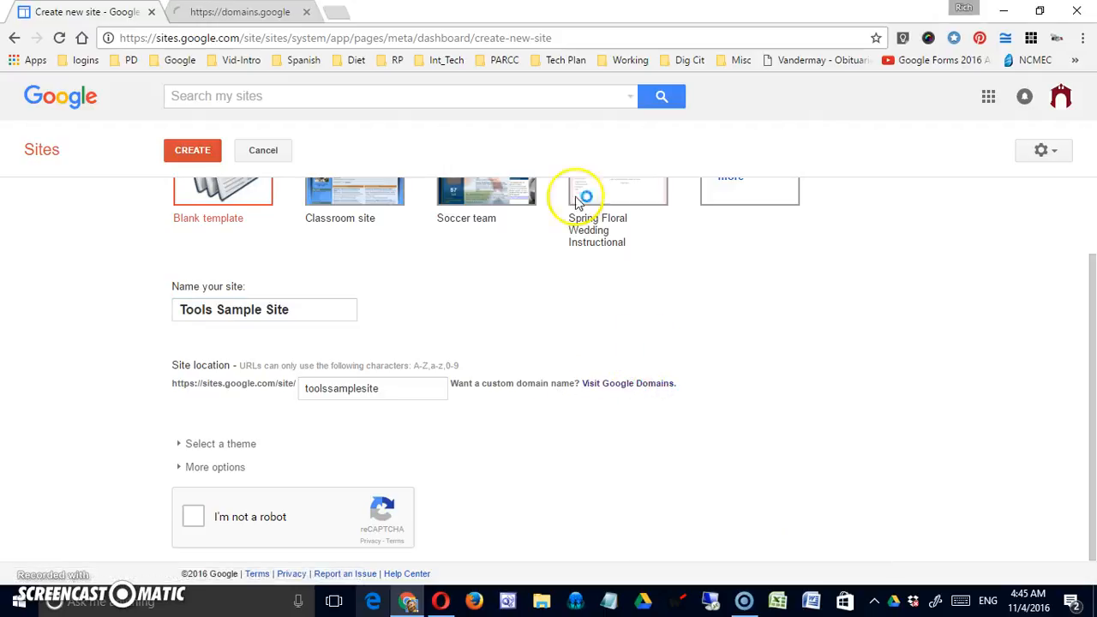
click(222, 13)
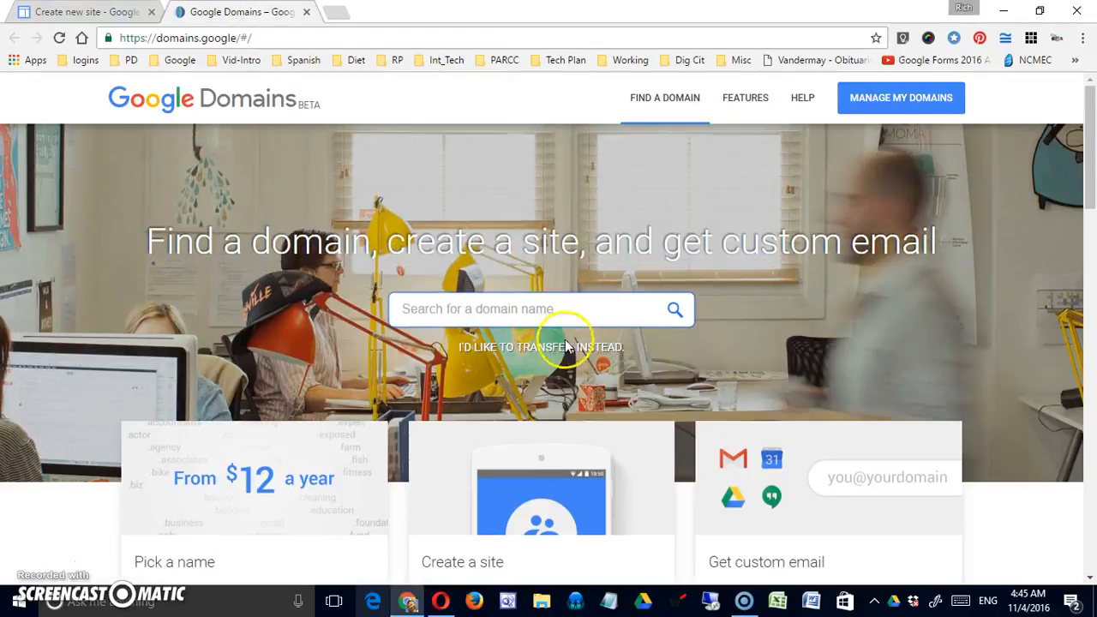
scroll(416, 257, down, 3)
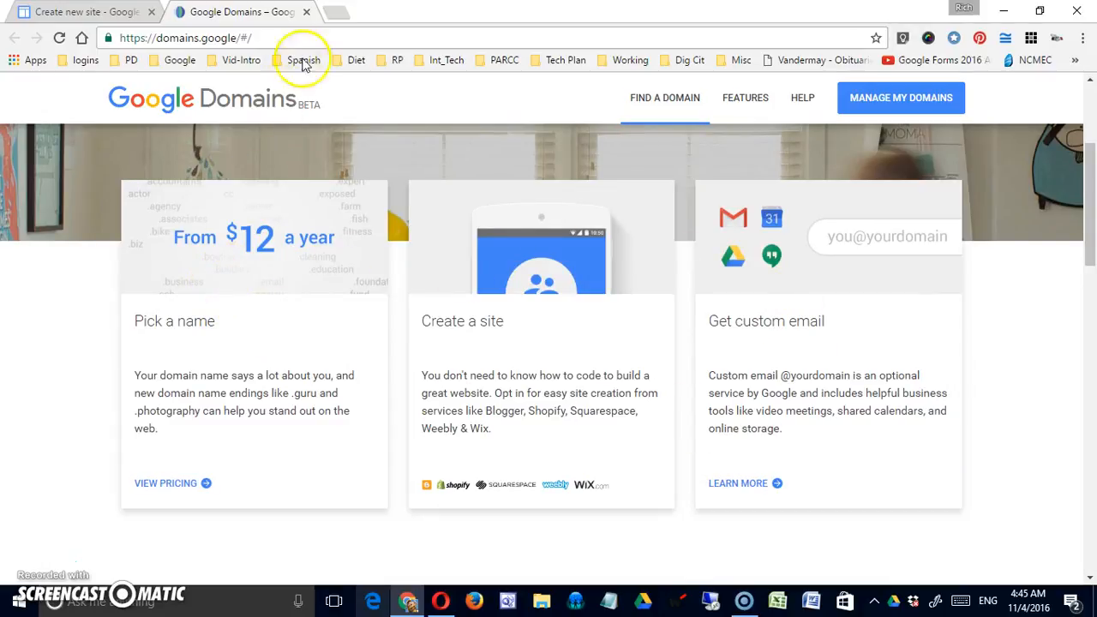
click(306, 12)
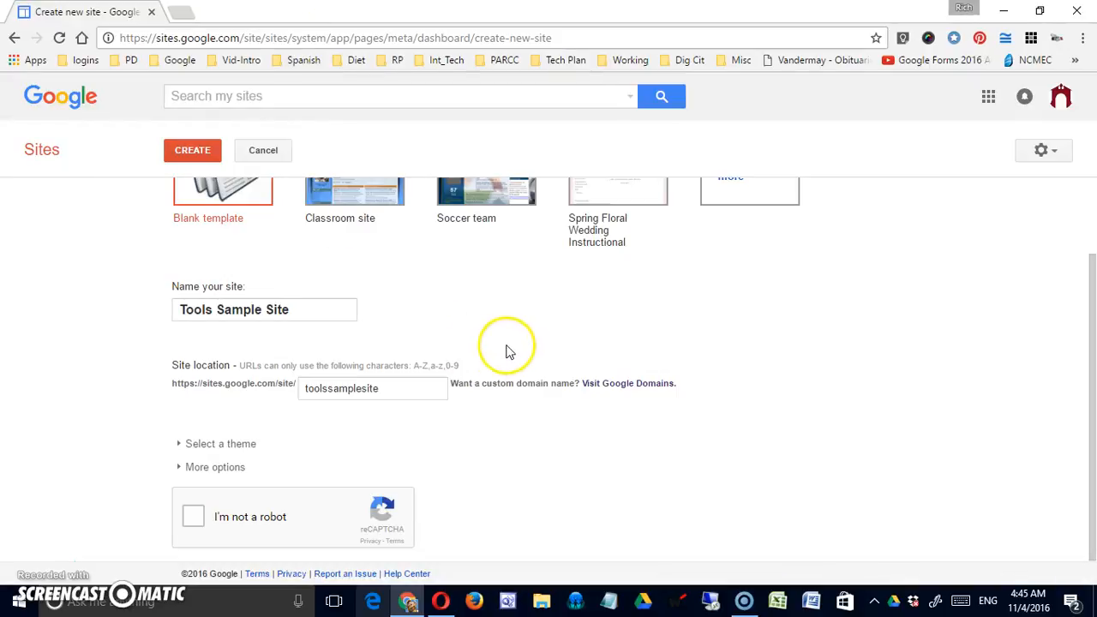
Browse the available themes for the new site and collapse the theme list without choosing one.
click(179, 443)
scroll(554, 443, down, 4)
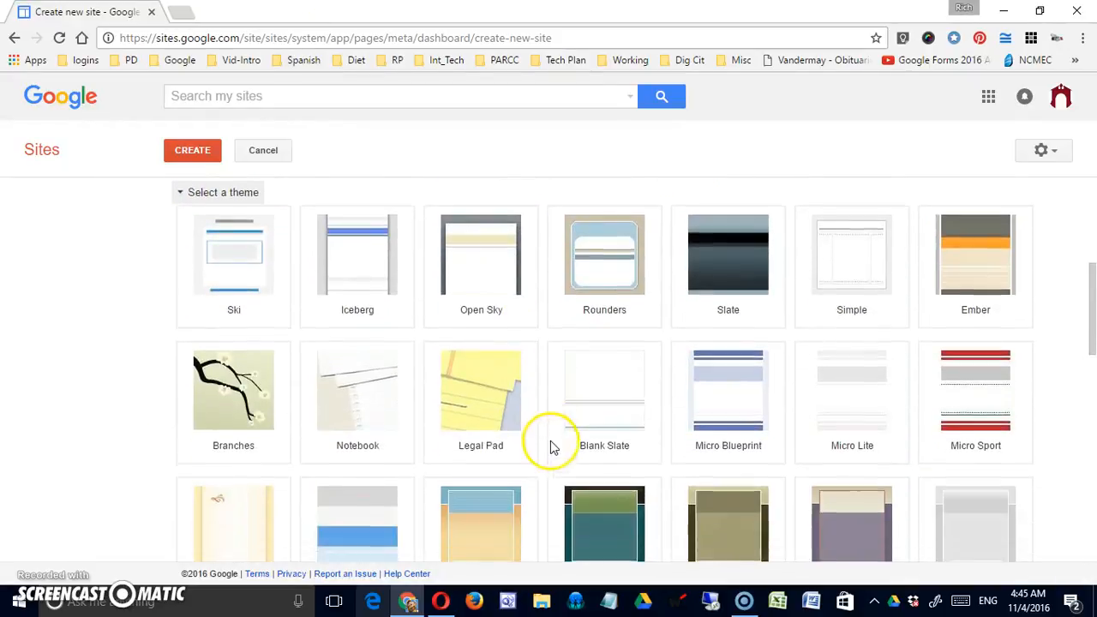
scroll(688, 420, up, 1)
scroll(628, 400, down, 2)
scroll(624, 397, down, 4)
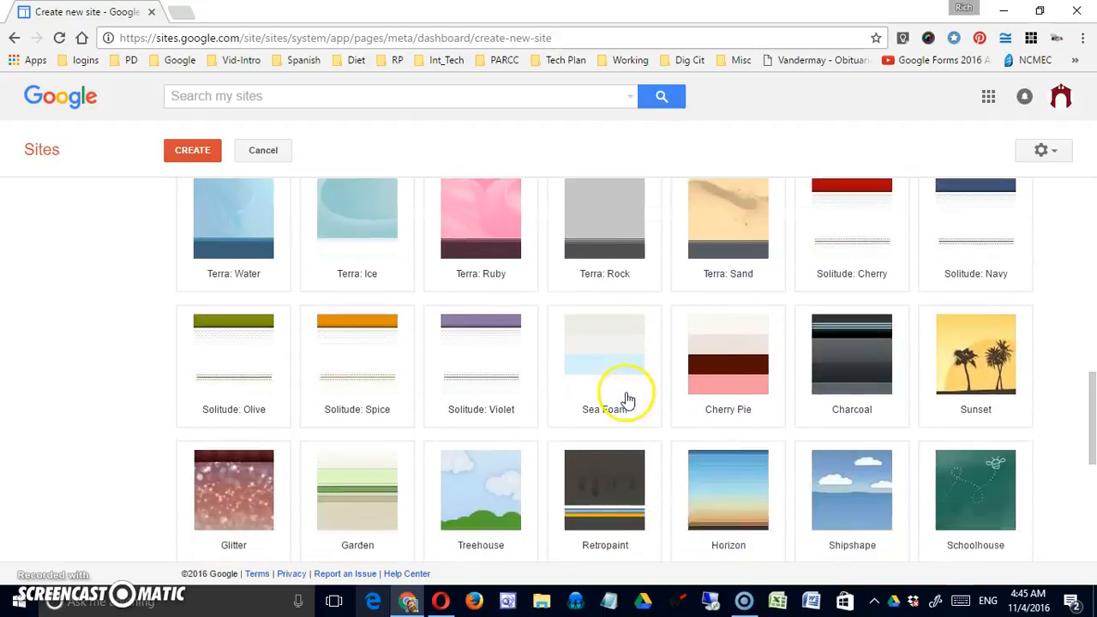
scroll(544, 372, up, 8)
scroll(328, 405, up, 1)
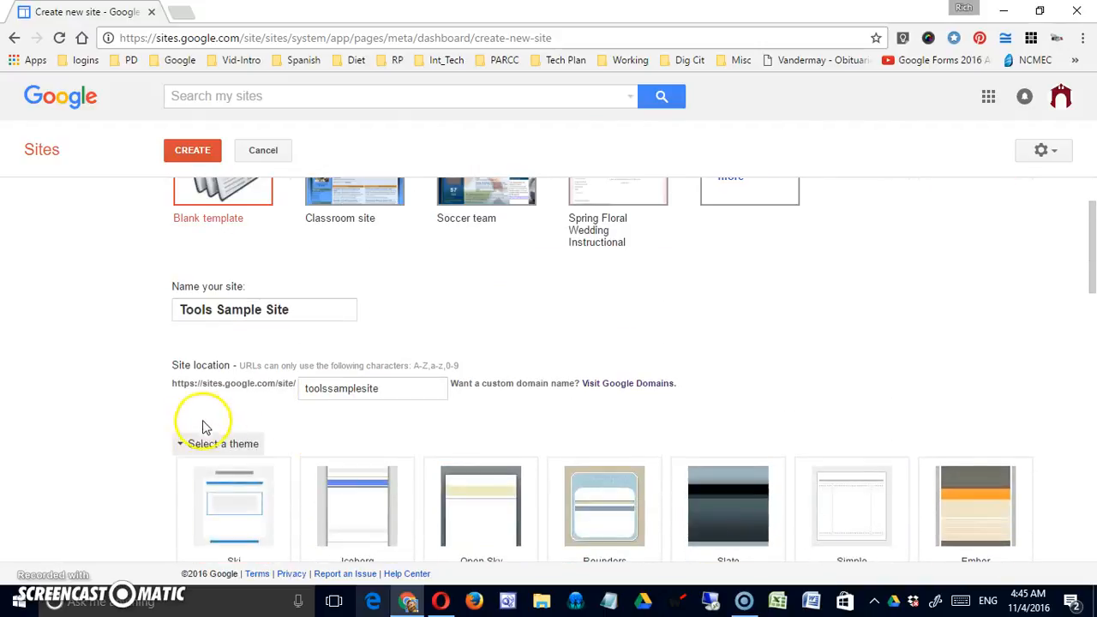
click(178, 443)
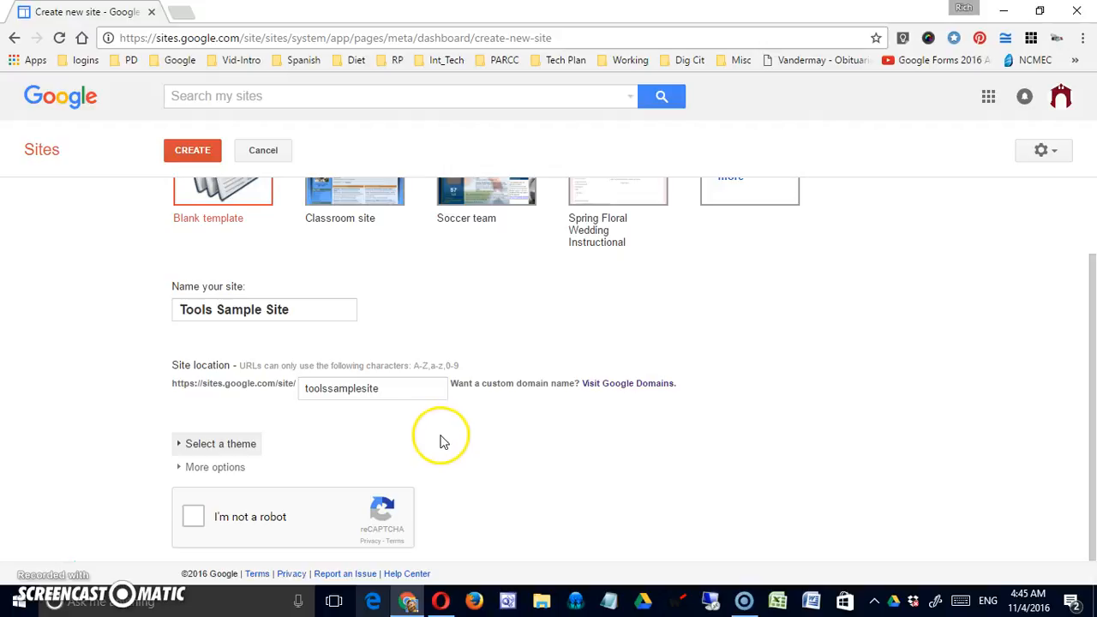
Enter the site description "This site is just a sample to demonstrate some of the features of Google Sites.".
click(185, 469)
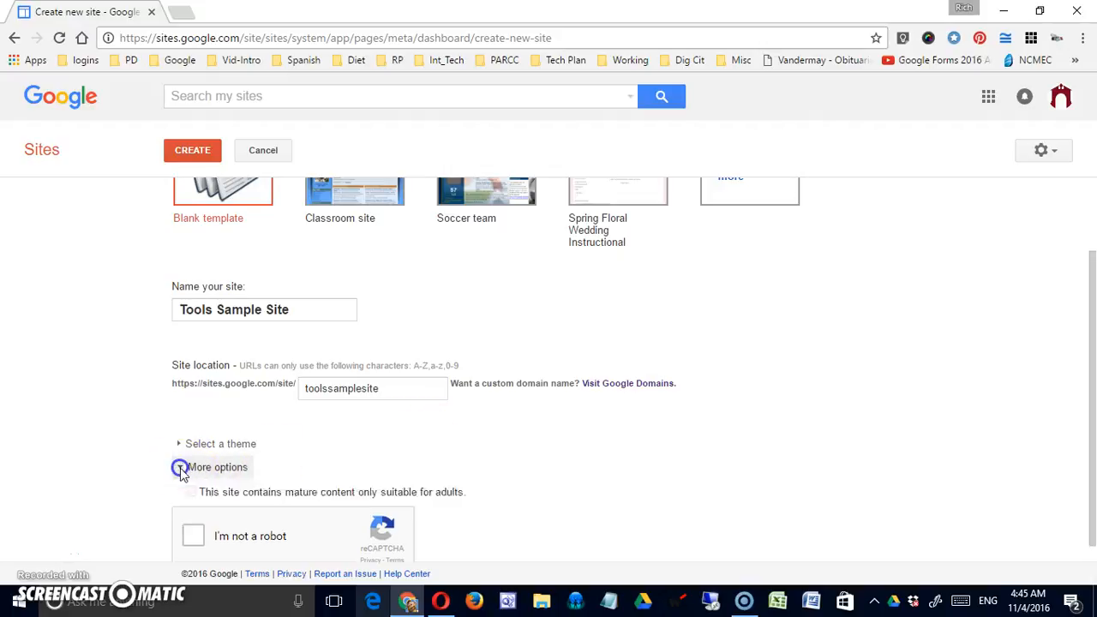
scroll(541, 464, down, 2)
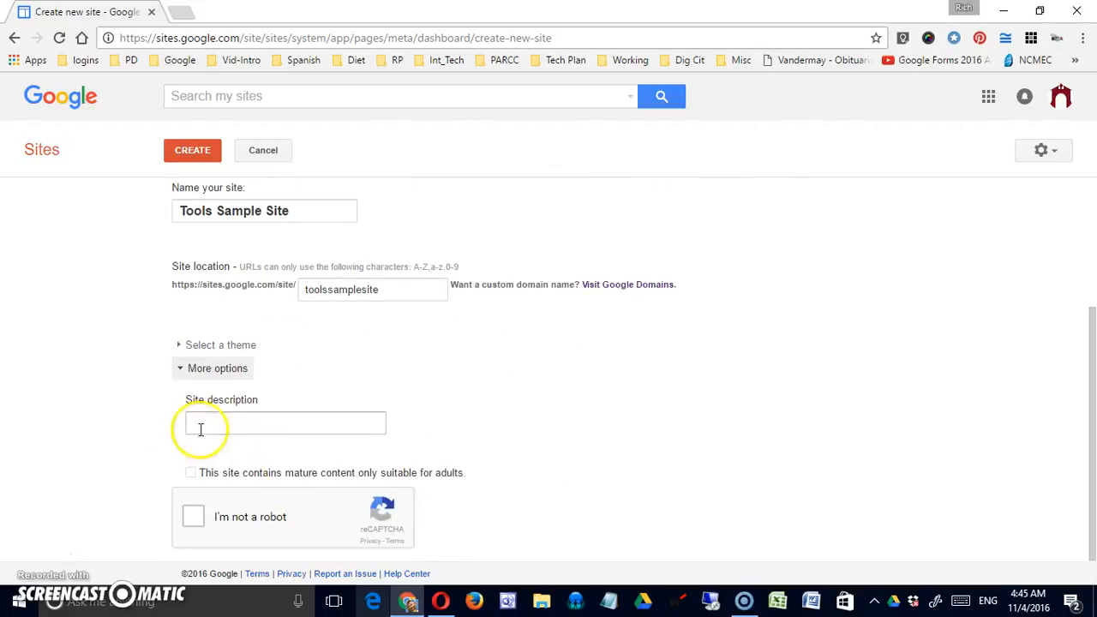
click(240, 422)
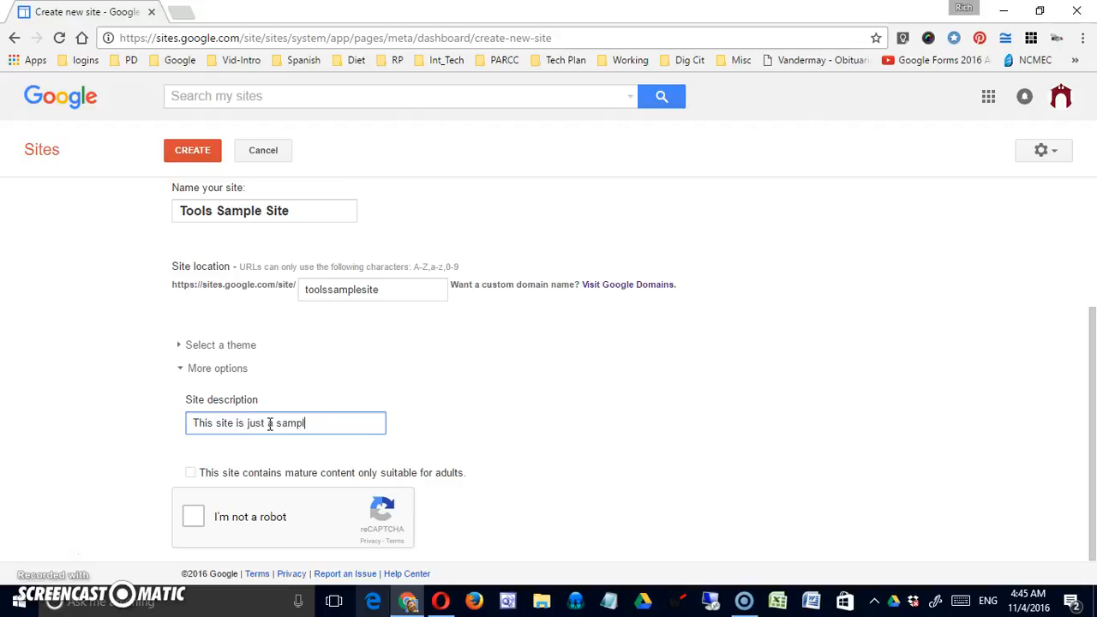
text(te some of the features of Google Sites)
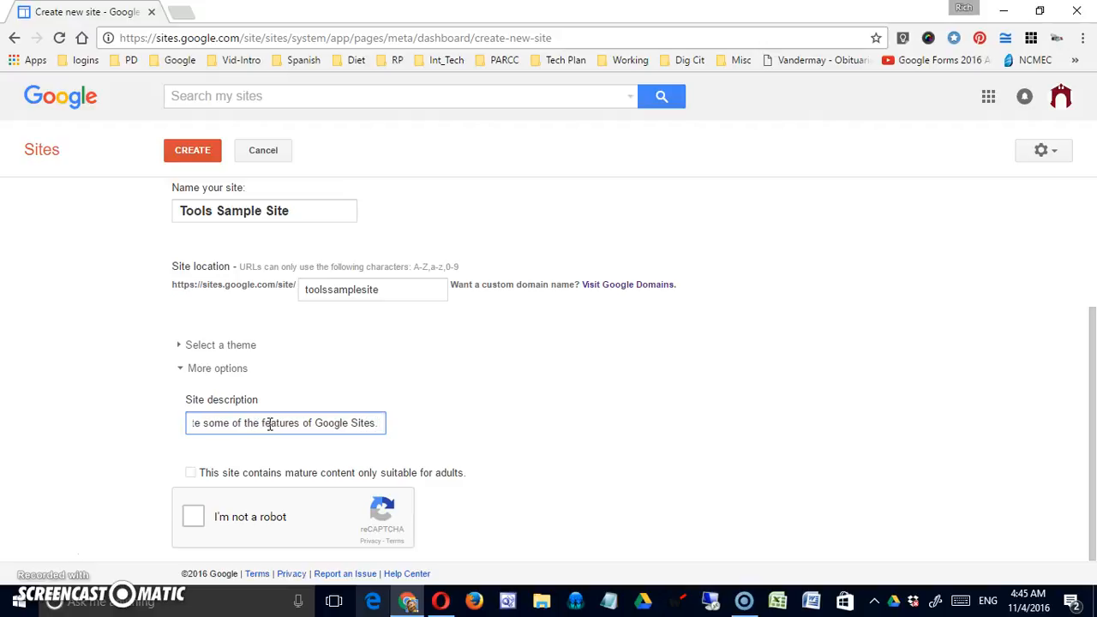
click(565, 454)
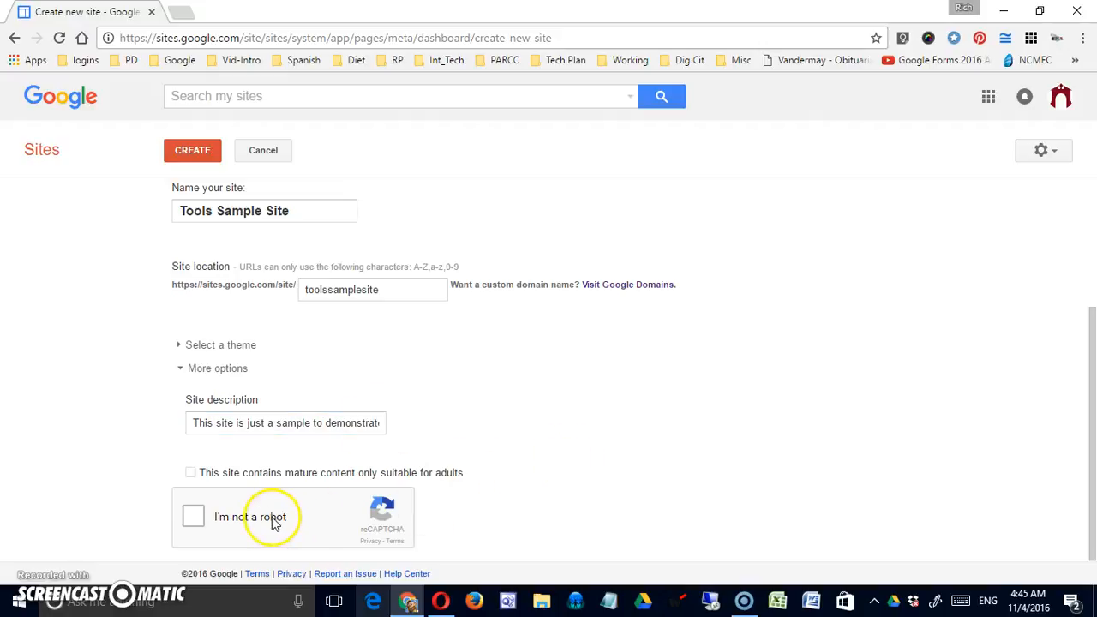
Complete the "I'm not a robot" check and create the site.
click(194, 521)
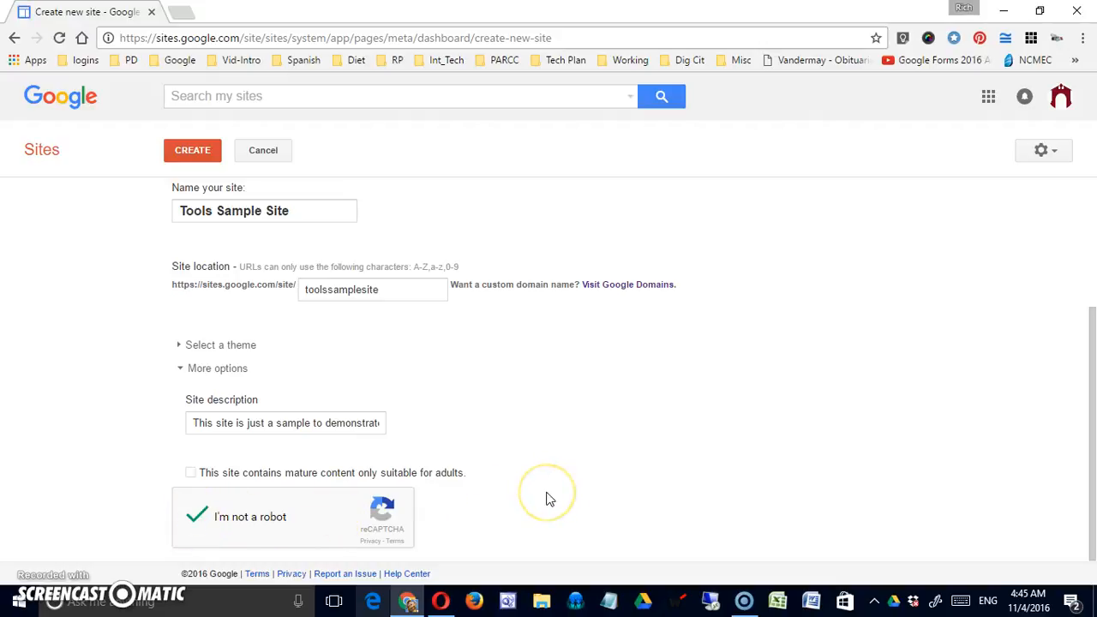
scroll(552, 502, up, 3)
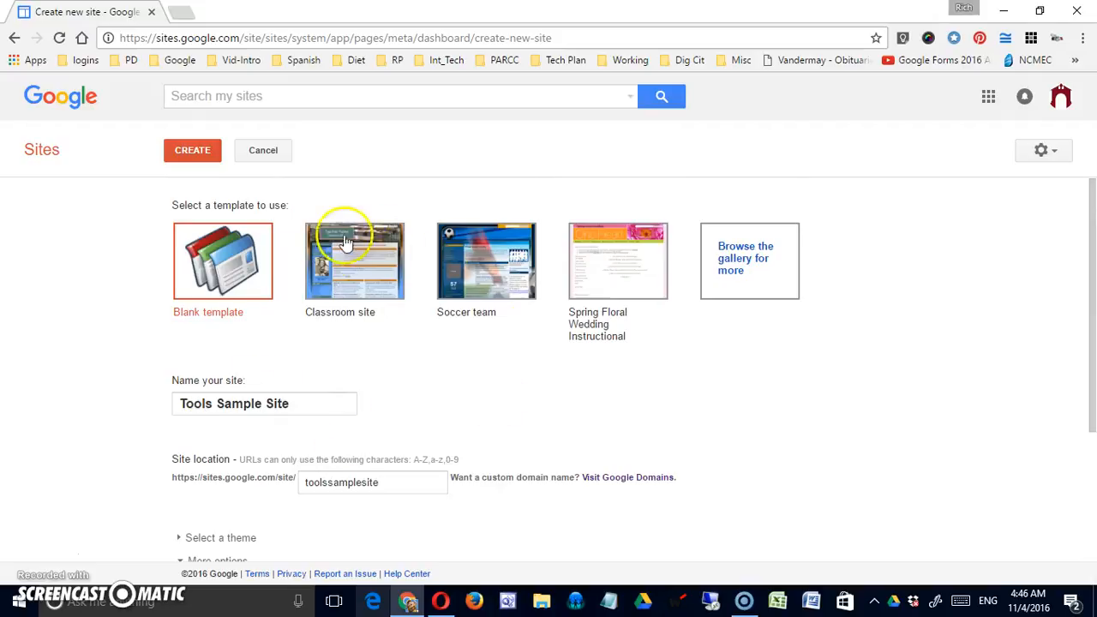
click(193, 154)
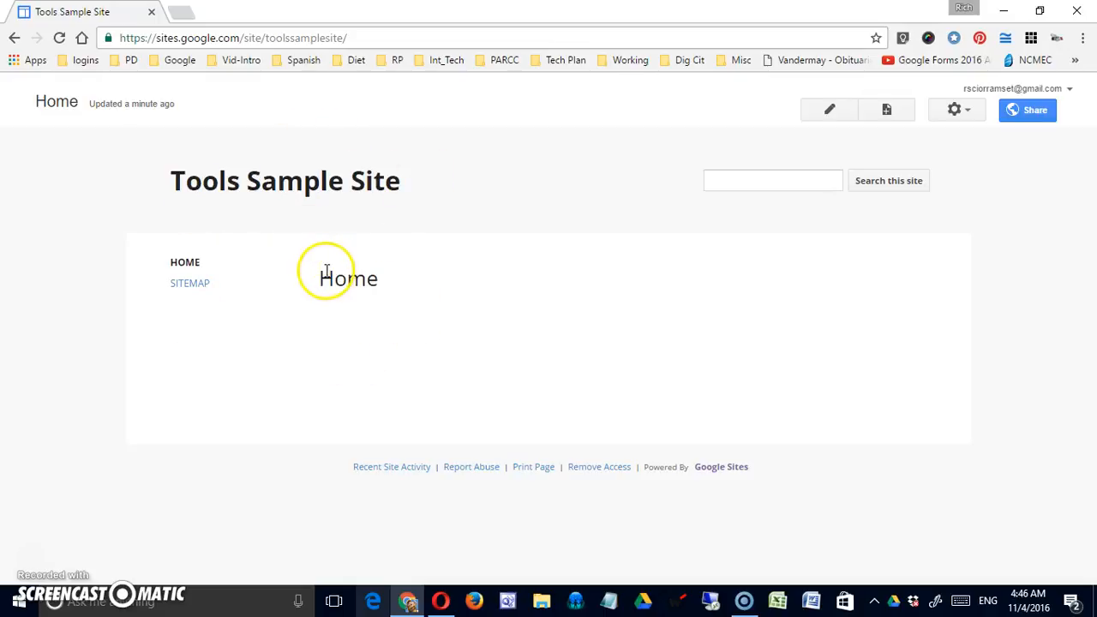
Shorten the site's web address to sites.google.com and load the list of own sites.
double_click(249, 37)
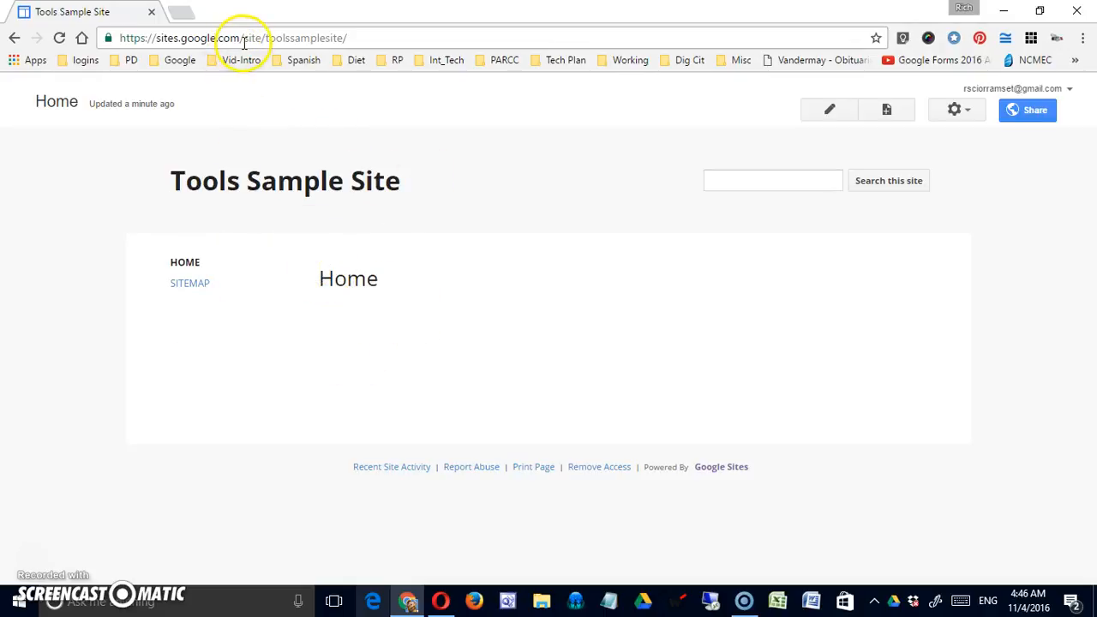
drag(329, 43, 604, 30)
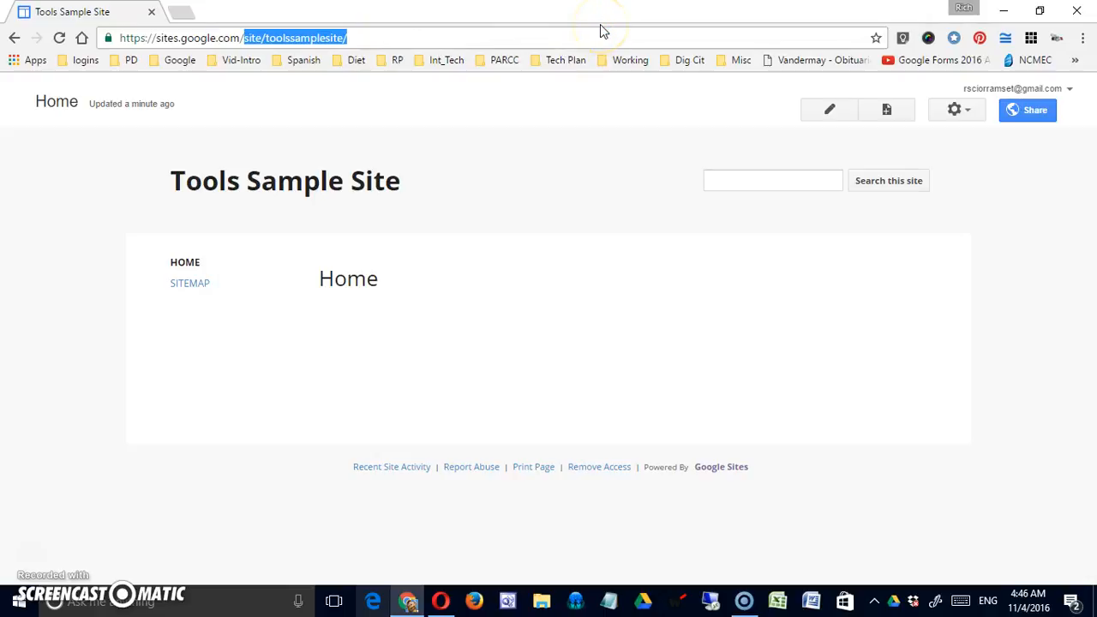
key(BackSpace)
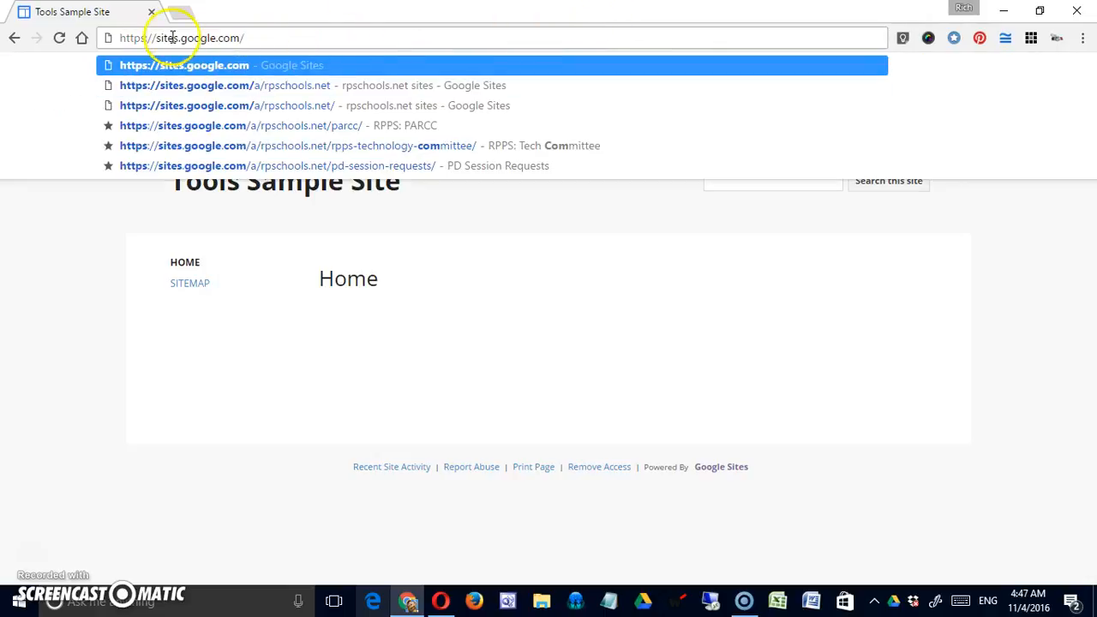
key(Return)
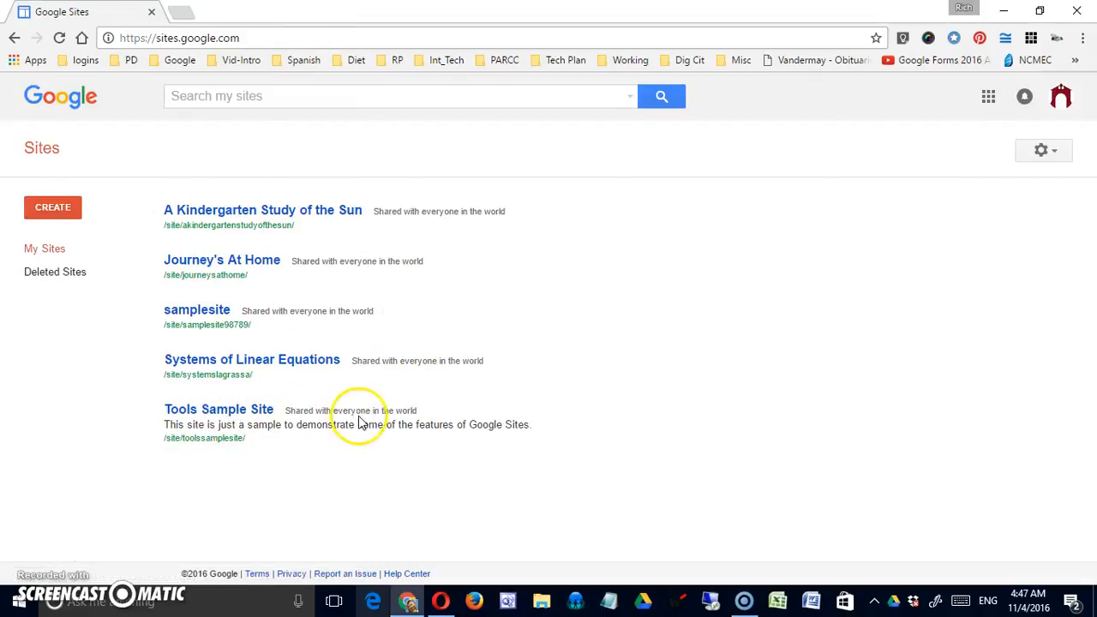
Open Tools Sample Site from the site list in a new tab and copy its full web address.
click(215, 410)
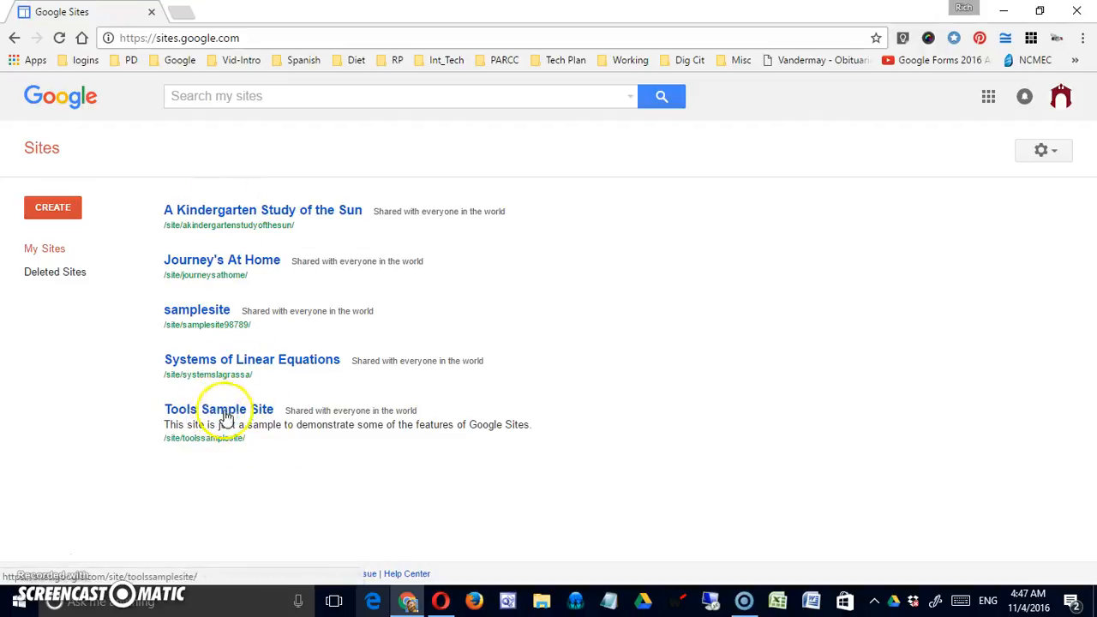
click(242, 411)
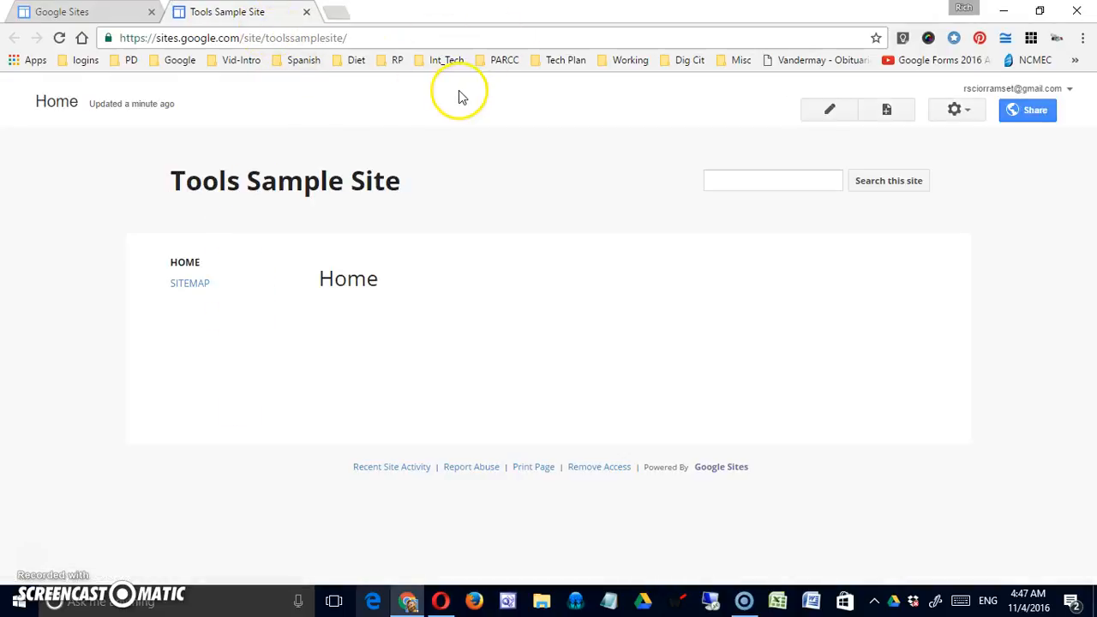
click(235, 41)
right_click(236, 43)
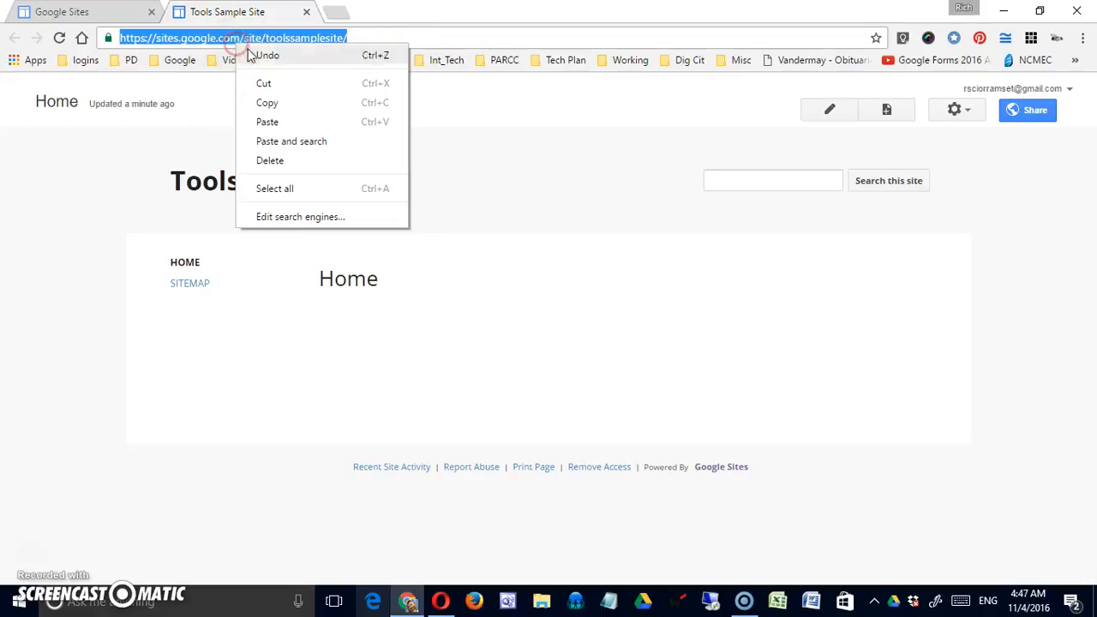
click(268, 102)
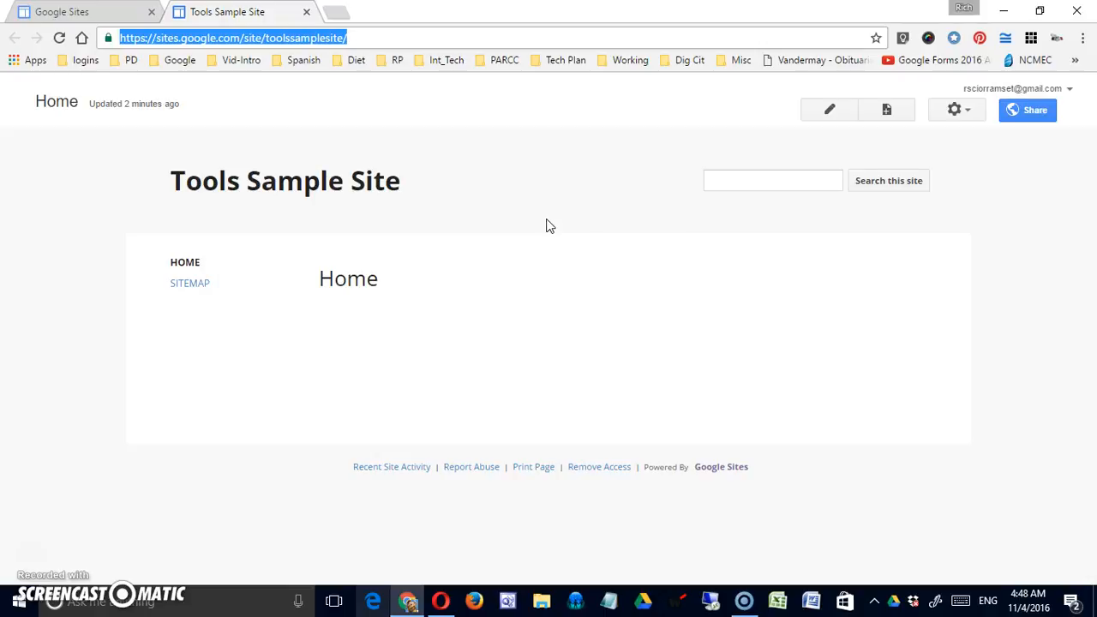
click(86, 511)
click(79, 508)
click(101, 510)
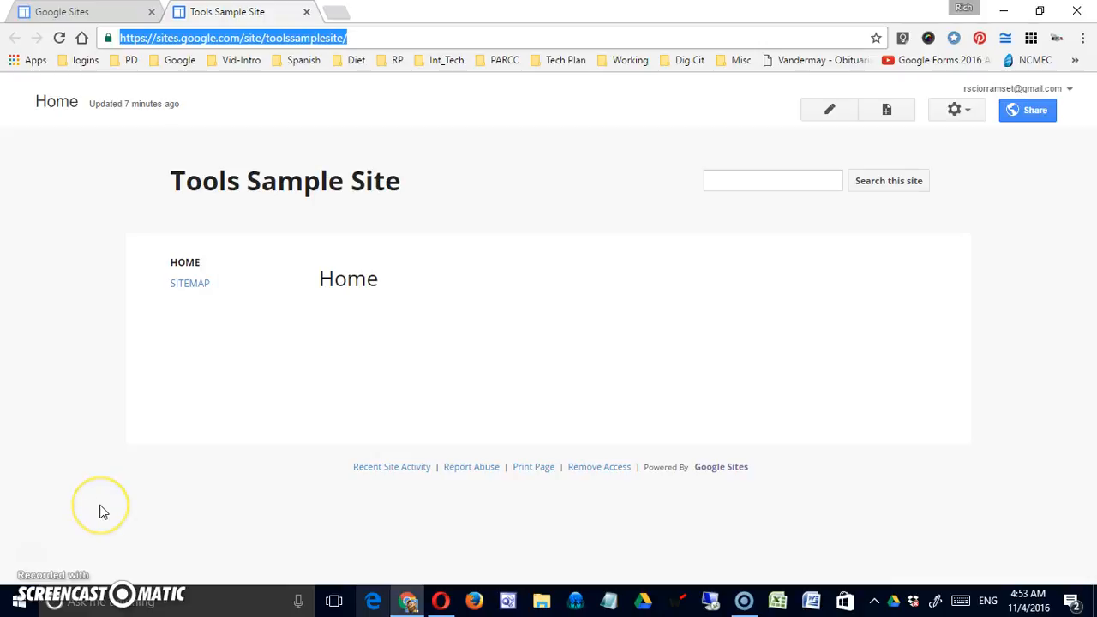